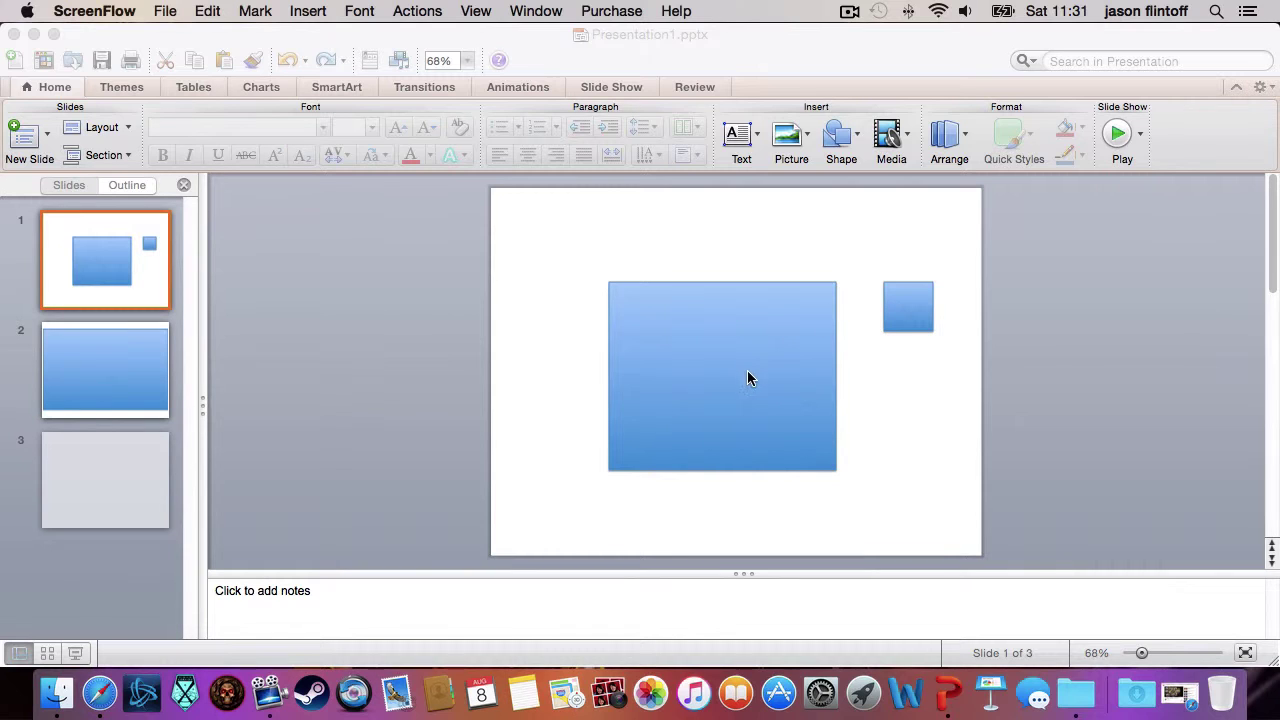
Step: Centre the small square on the large blue rectangle and subtract it to cut a square hole
{"action": "left_click", "coordinate": [917, 301]}
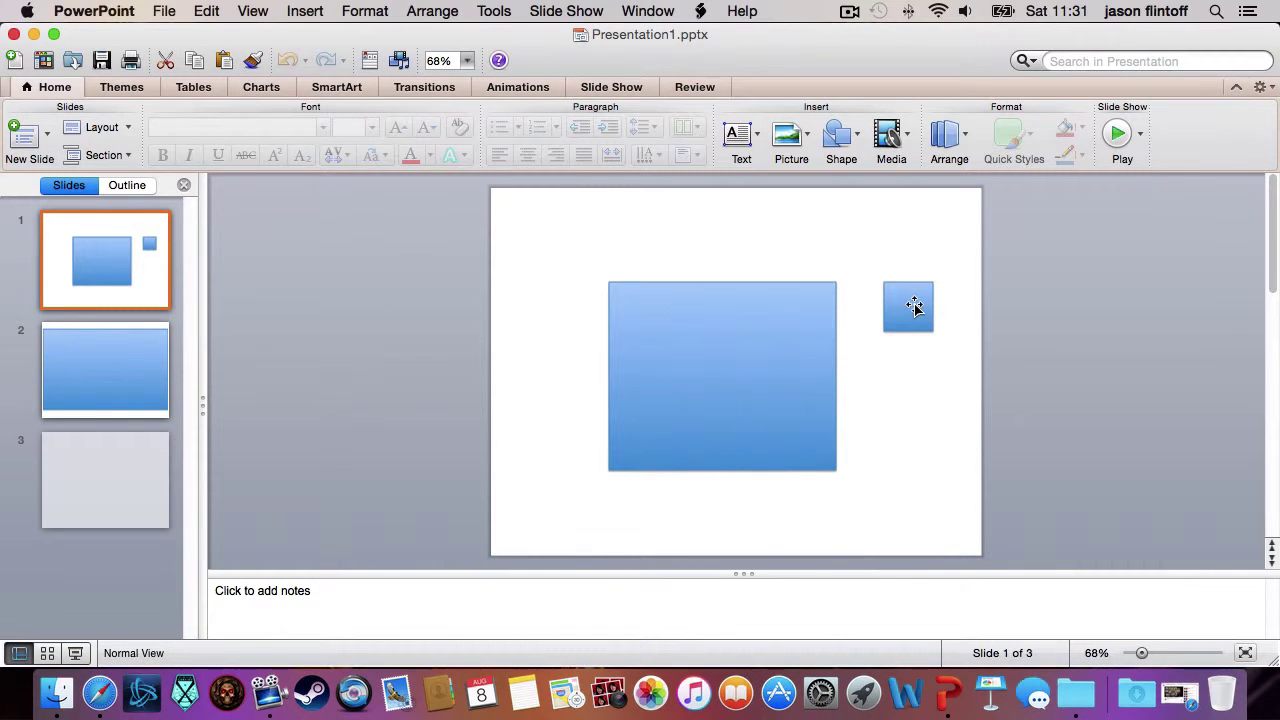
{"action": "left_click_drag", "start_coordinate": [917, 301], "coordinate": [728, 370]}
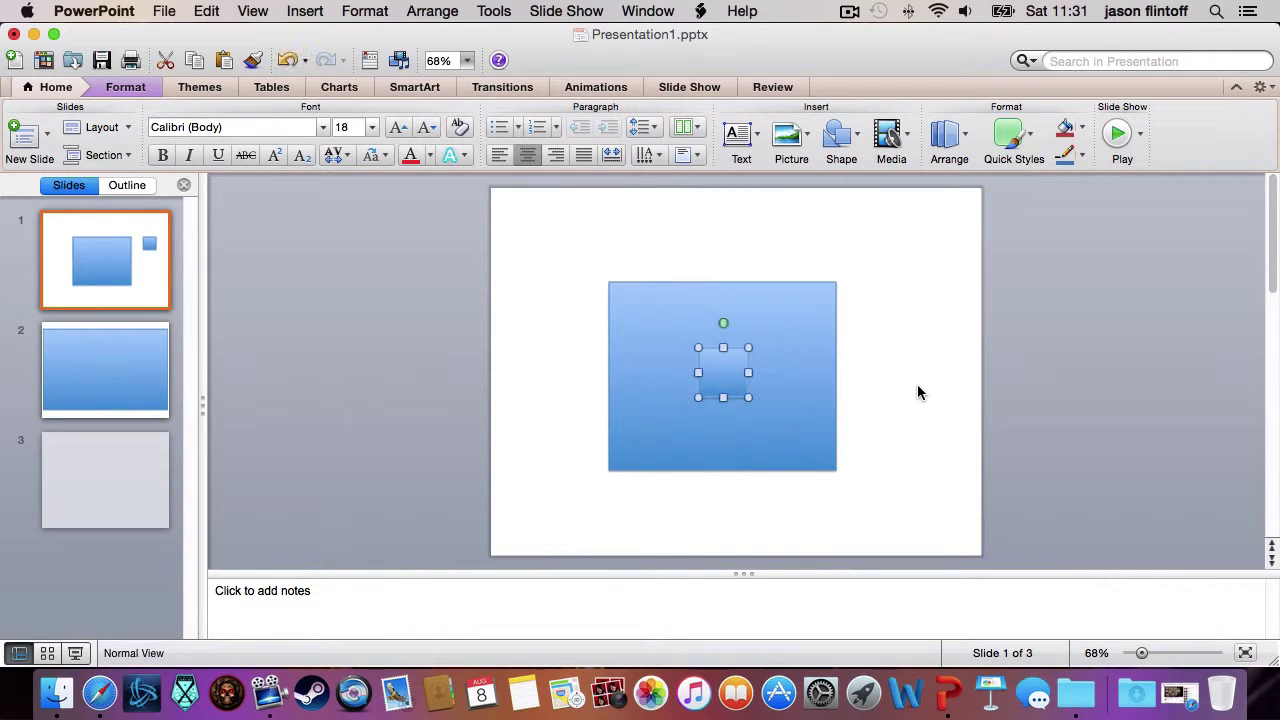
{"action": "left_click", "coordinate": [951, 320]}
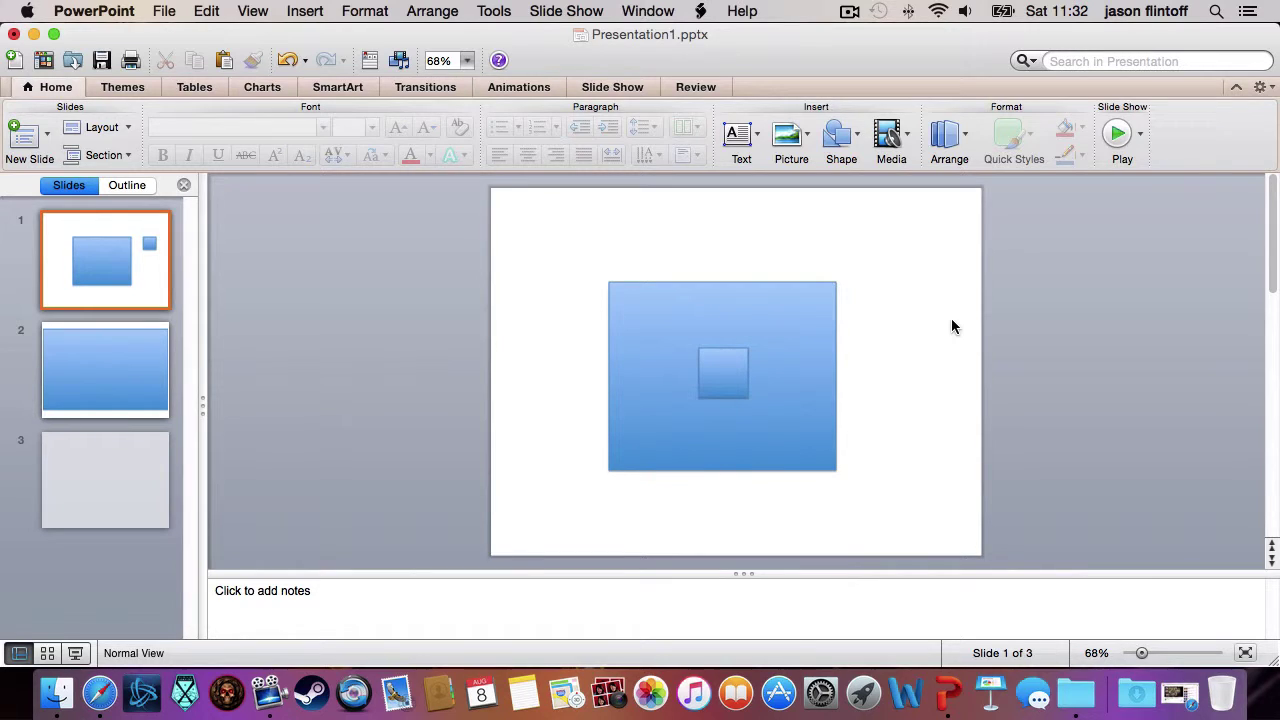
{"action": "left_click", "coordinate": [814, 306]}
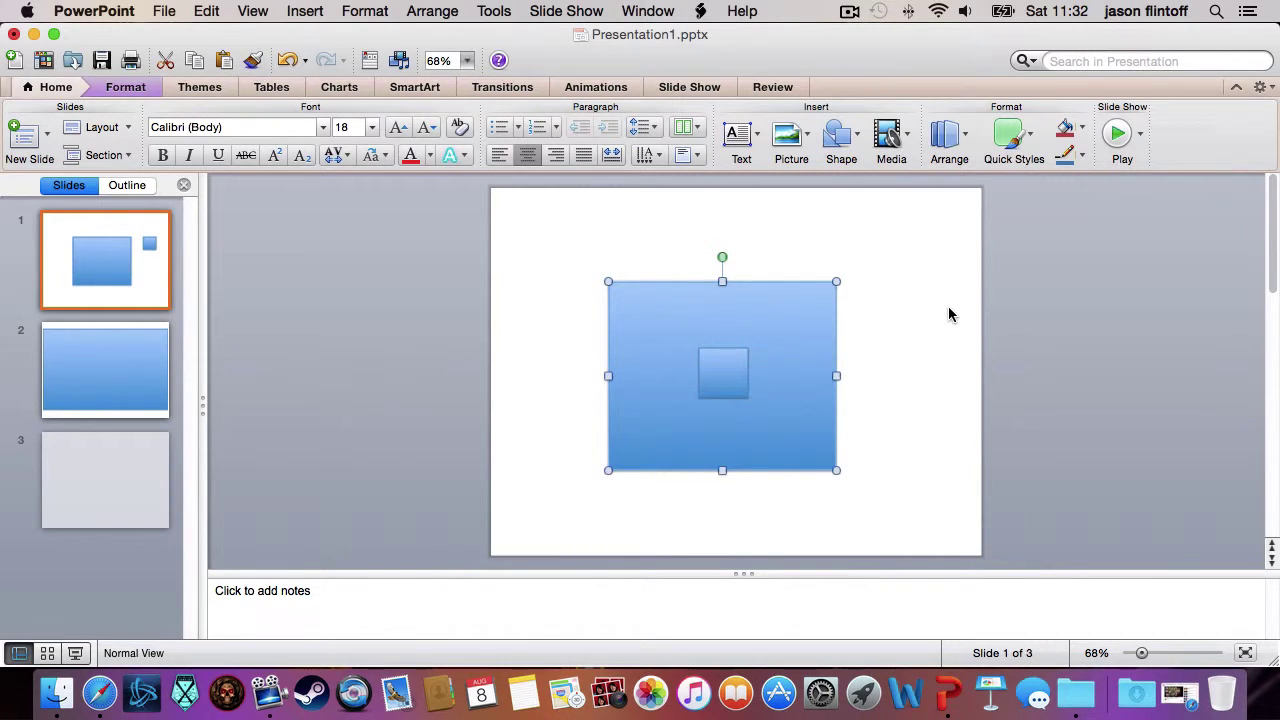
{"action": "left_click", "coordinate": [725, 370]}
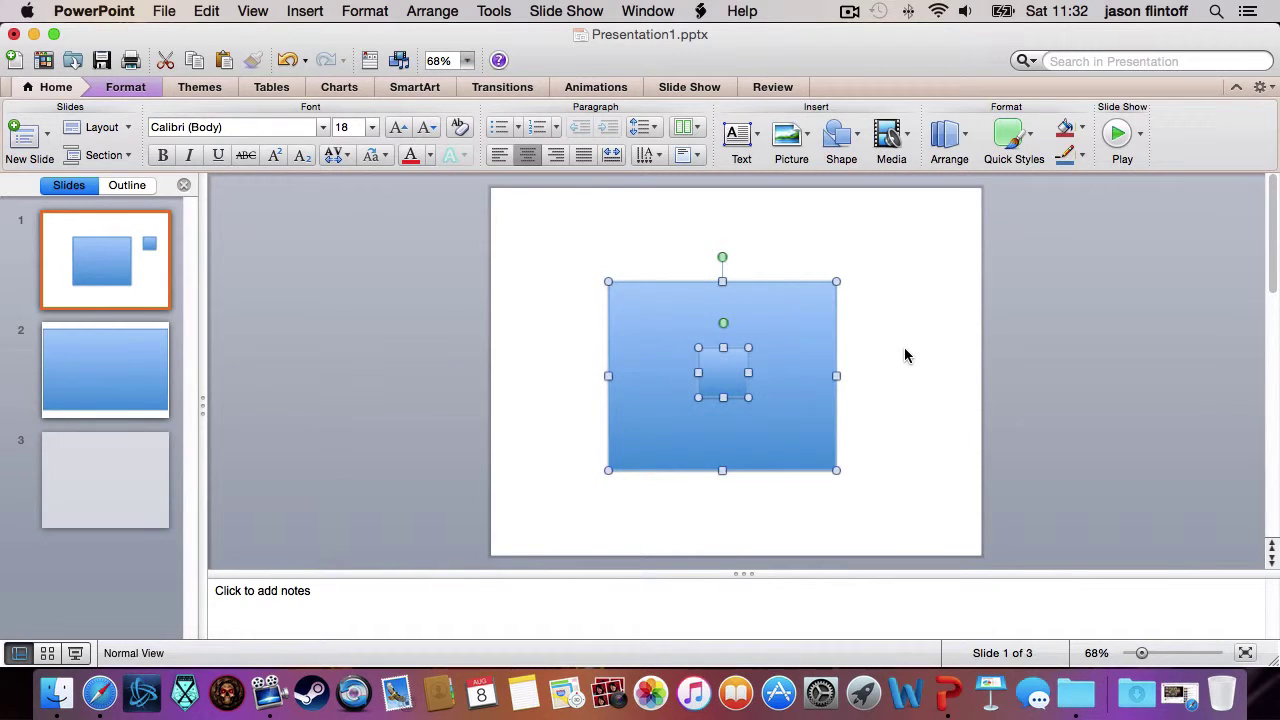
{"action": "right_click", "coordinate": [718, 373]}
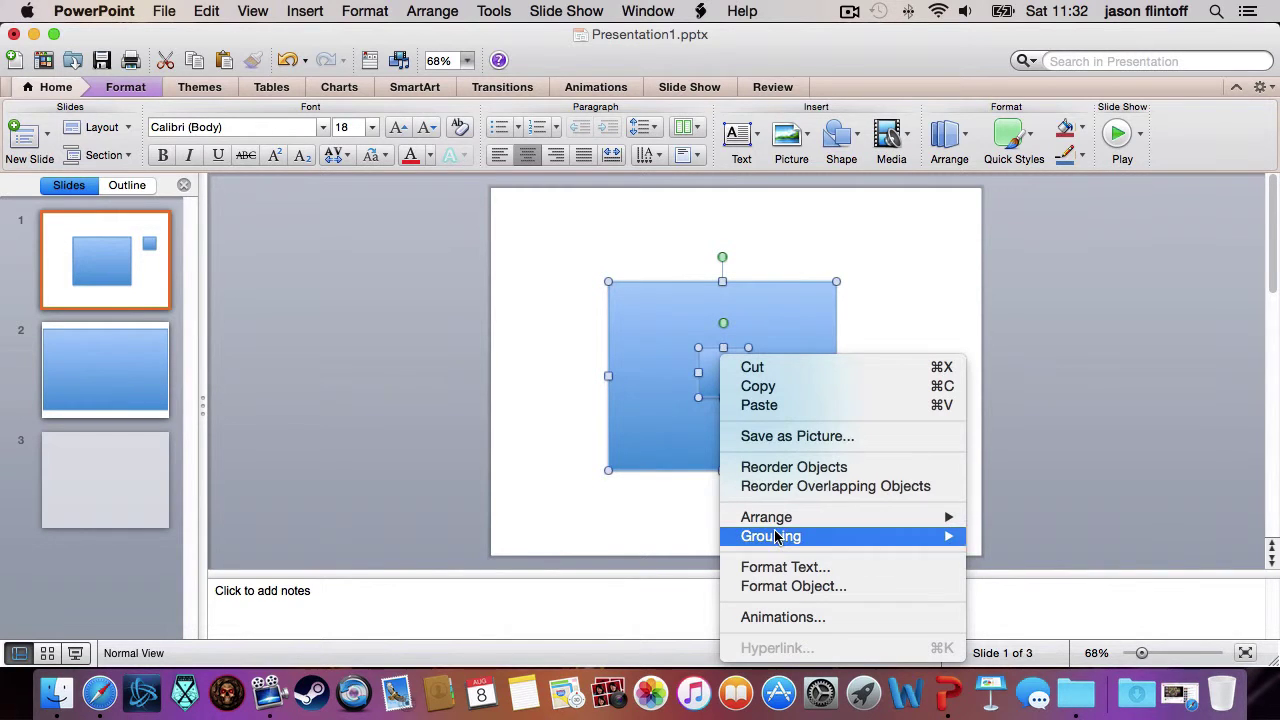
{"action": "mouse_move", "coordinate": [786, 541]}
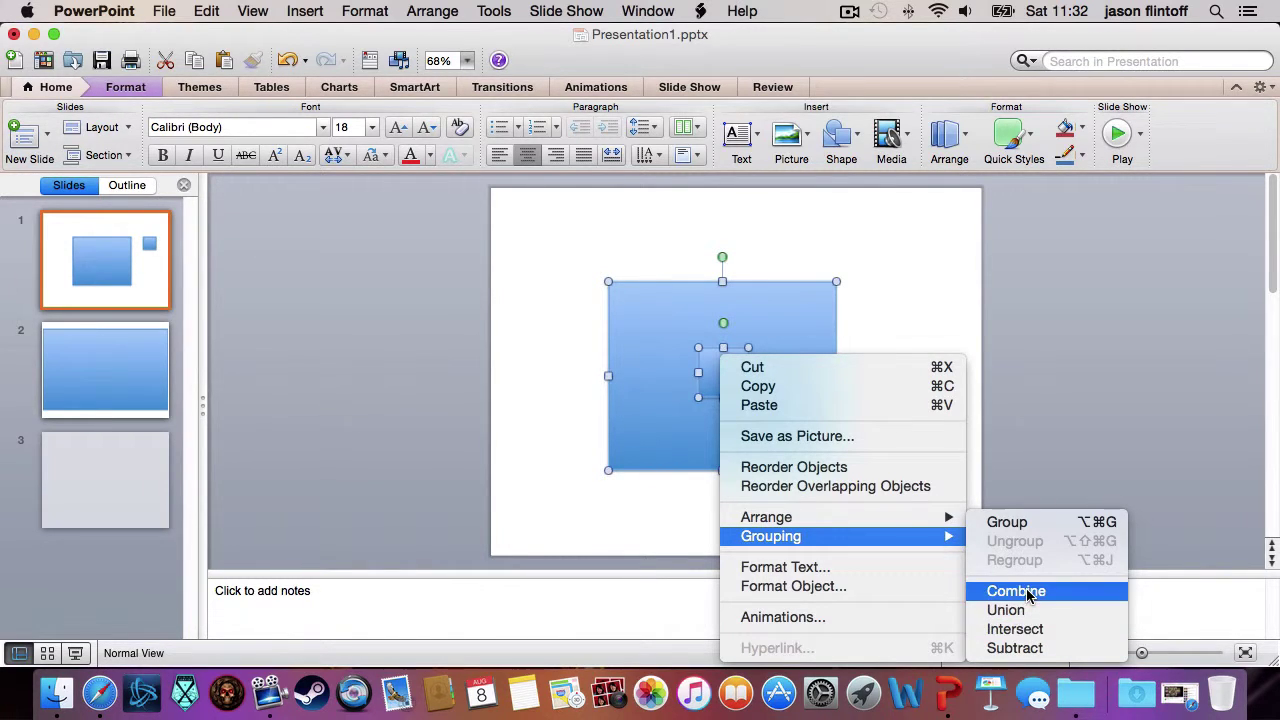
{"action": "left_click", "coordinate": [1030, 649]}
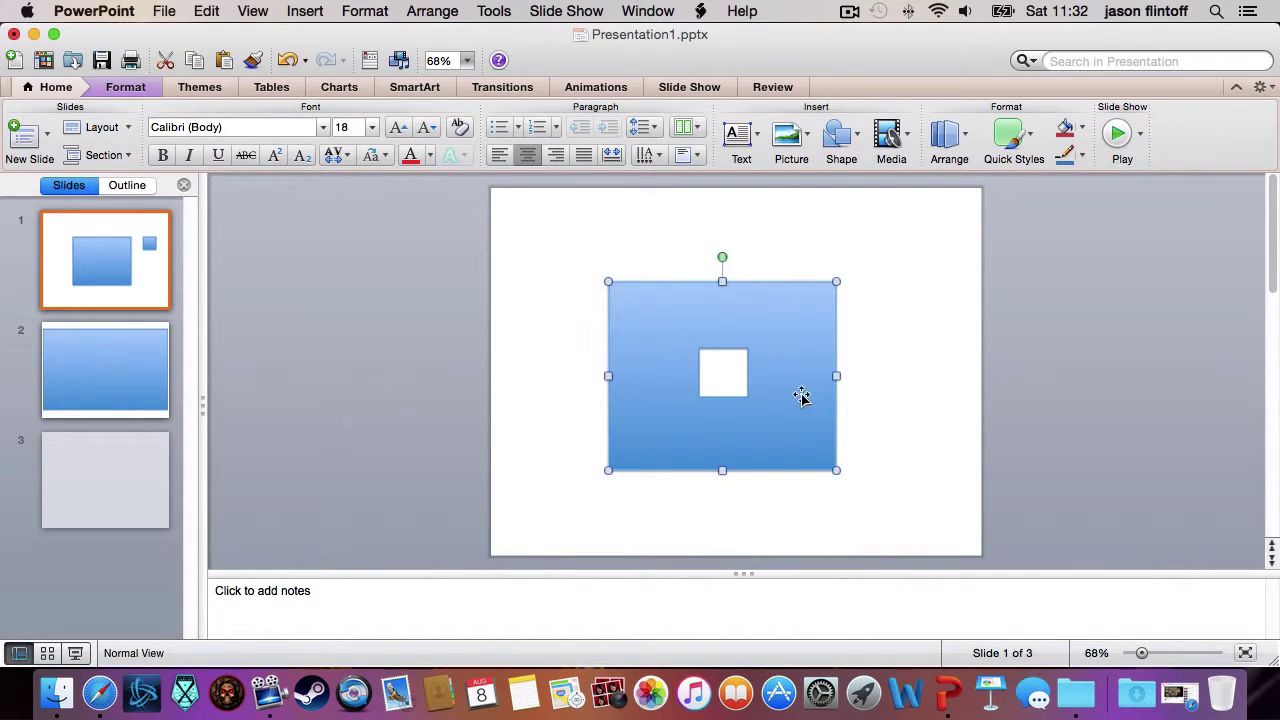
Step: Drag the holed blue shape left, then back, settling it near the slide centre
{"action": "left_click_drag", "start_coordinate": [803, 396], "coordinate": [546, 379]}
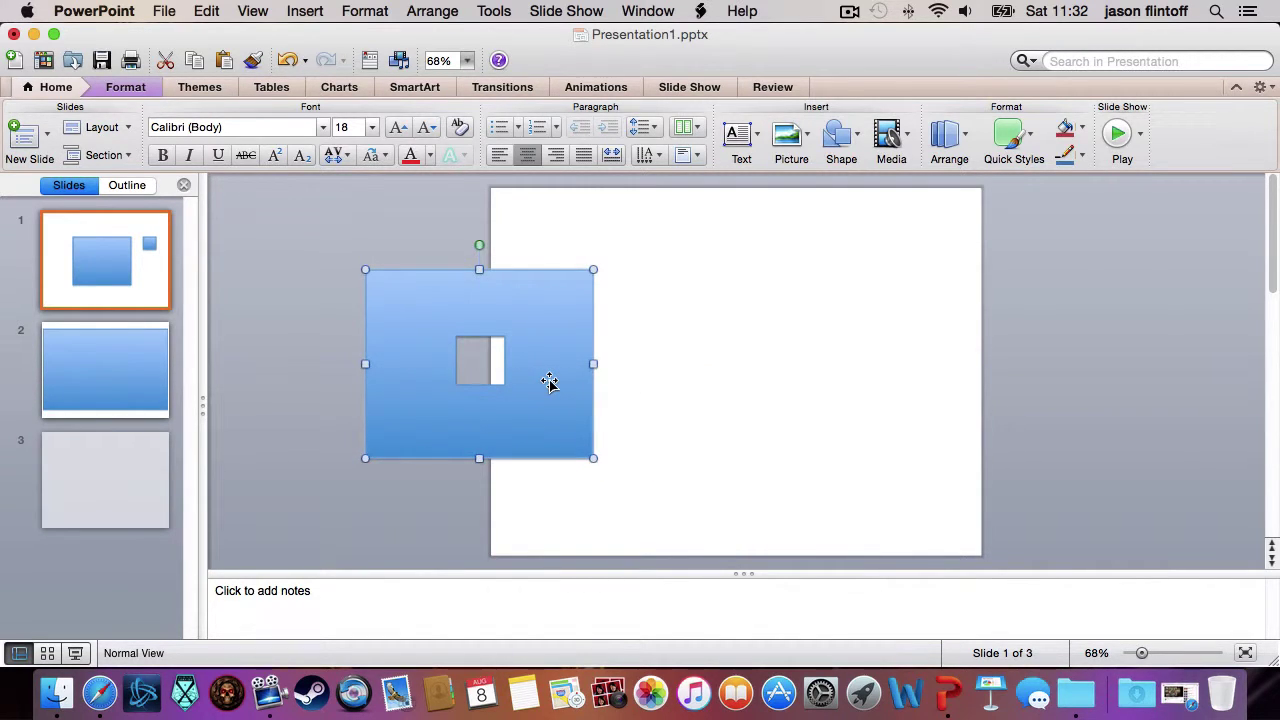
{"action": "left_click_drag", "start_coordinate": [546, 374], "coordinate": [743, 381]}
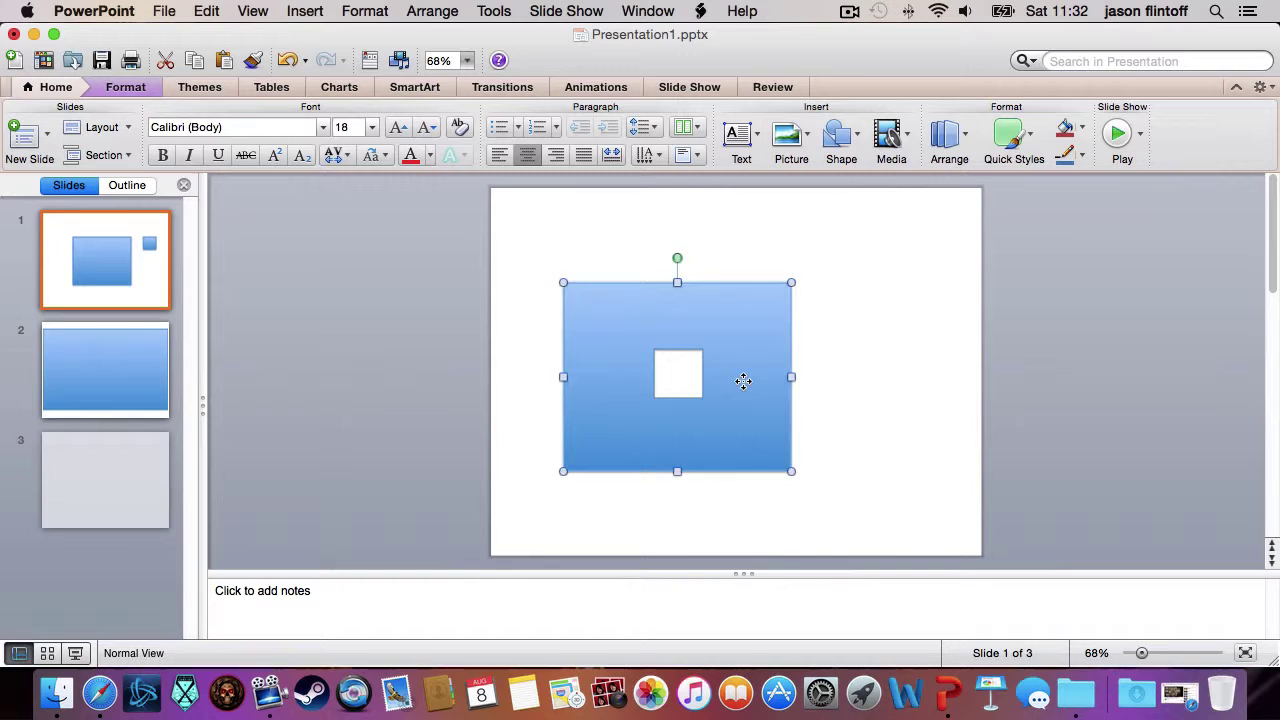
{"action": "left_click_drag", "start_coordinate": [743, 381], "coordinate": [801, 368]}
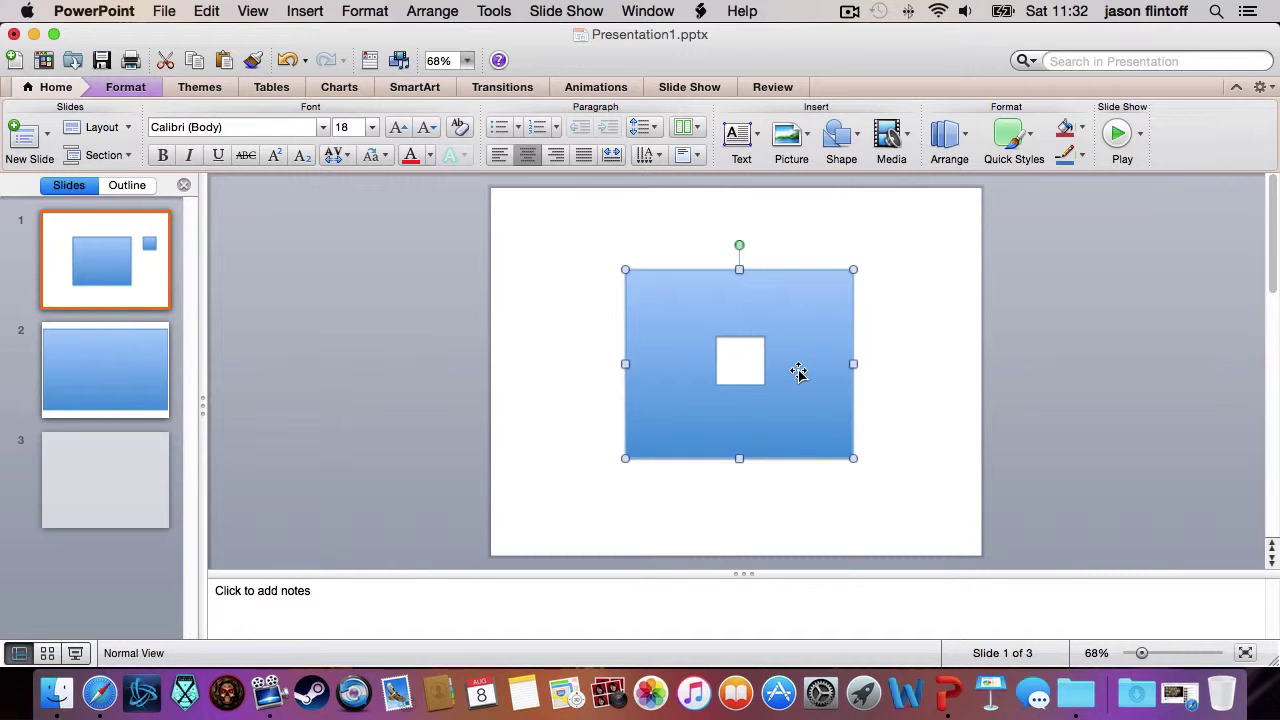
Step: Fill slide 2's large rectangle with the HS-on-Mobile-Key-Art picture from the Pictures folder
{"action": "left_click", "coordinate": [133, 371]}
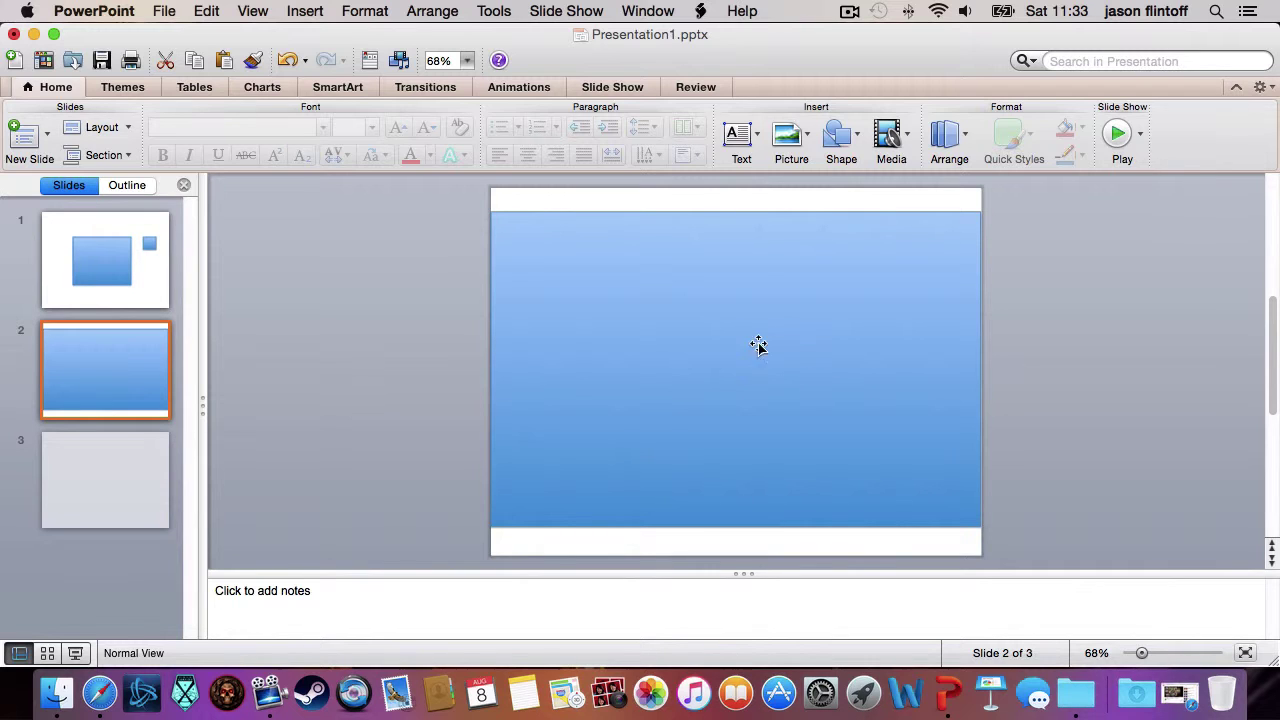
{"action": "right_click", "coordinate": [714, 320]}
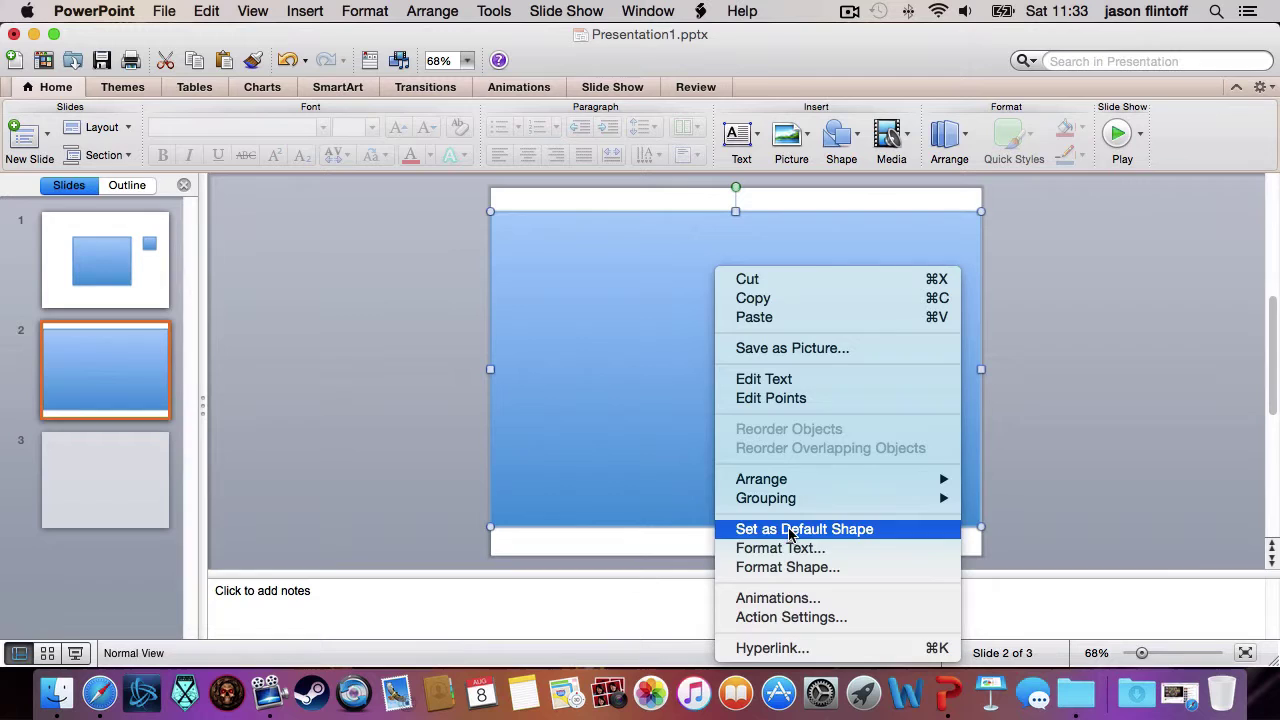
{"action": "left_click", "coordinate": [792, 567]}
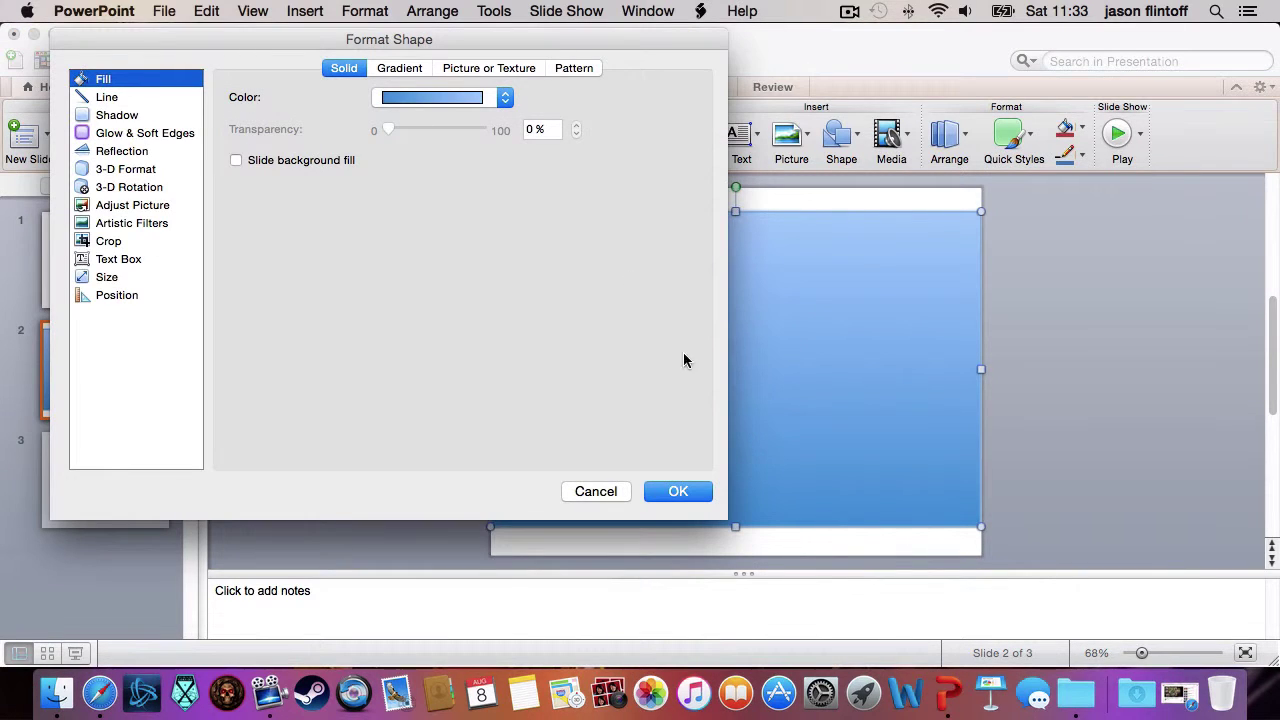
{"action": "left_click", "coordinate": [505, 72]}
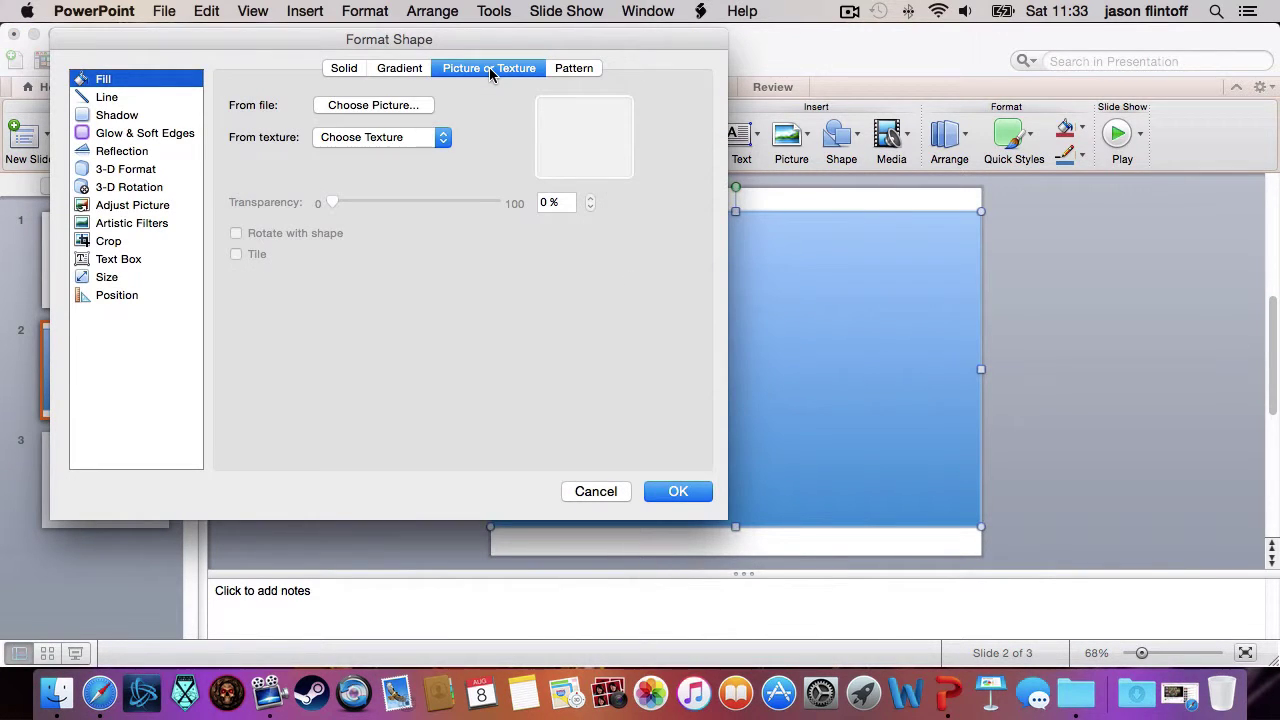
{"action": "left_click", "coordinate": [378, 108]}
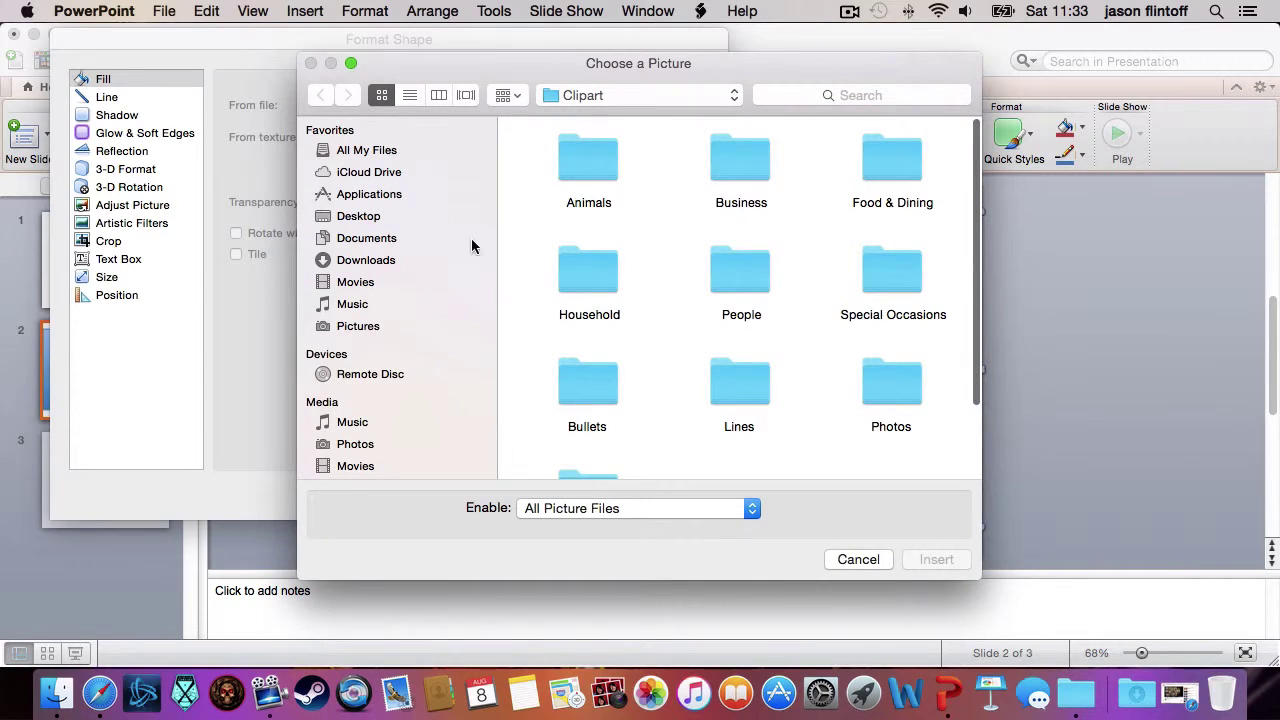
{"action": "left_click", "coordinate": [355, 327]}
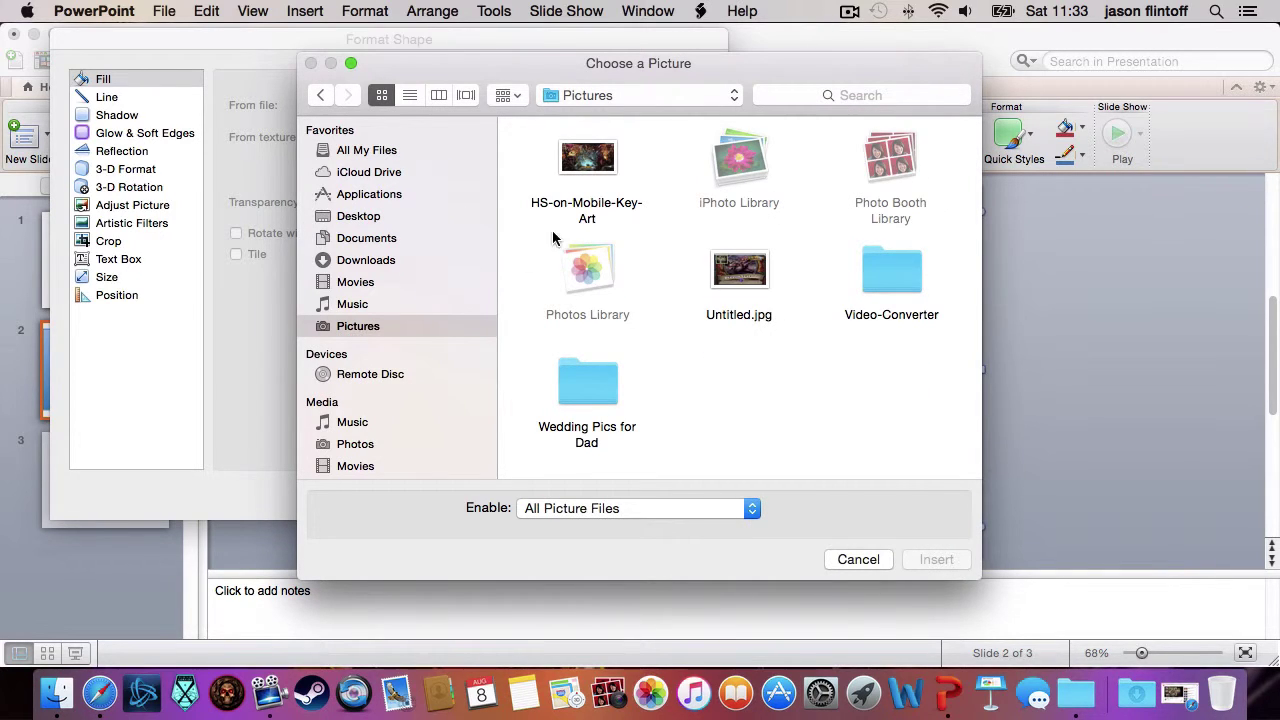
{"action": "double_click", "coordinate": [605, 165]}
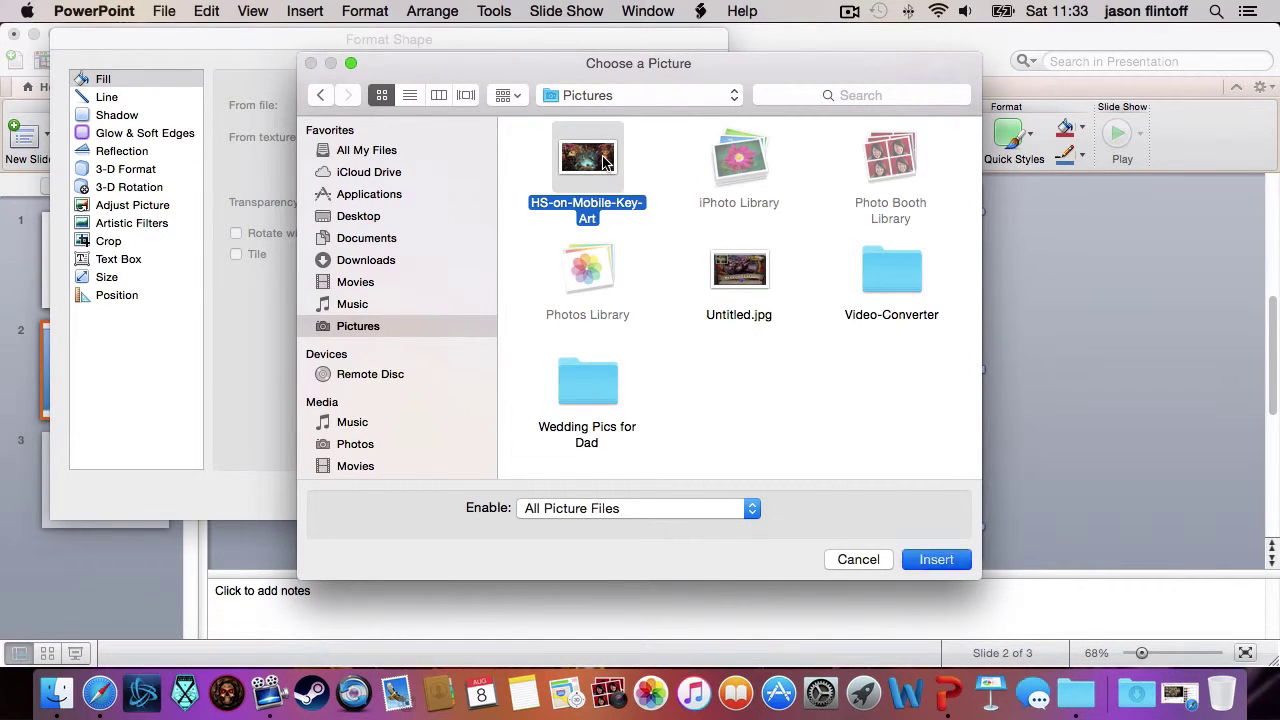
{"action": "left_click", "coordinate": [672, 491]}
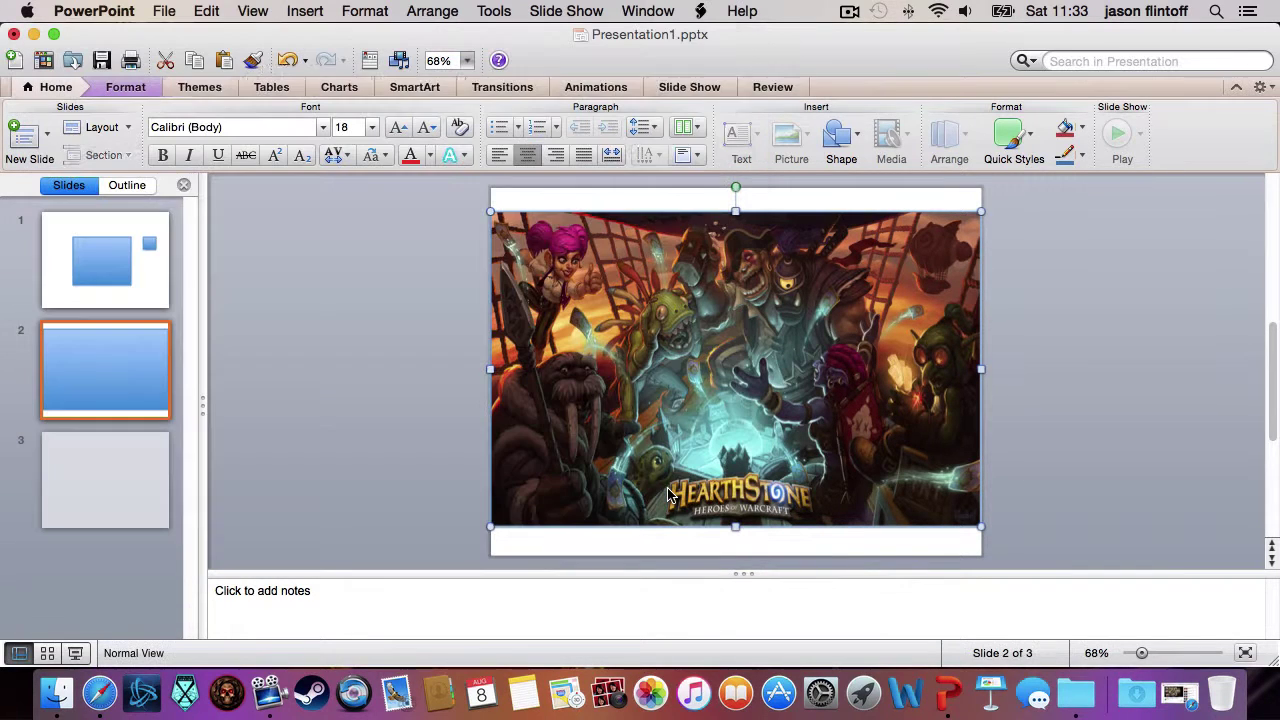
Step: Copy the large brown frame from slide 3
{"action": "left_click", "coordinate": [1017, 406]}
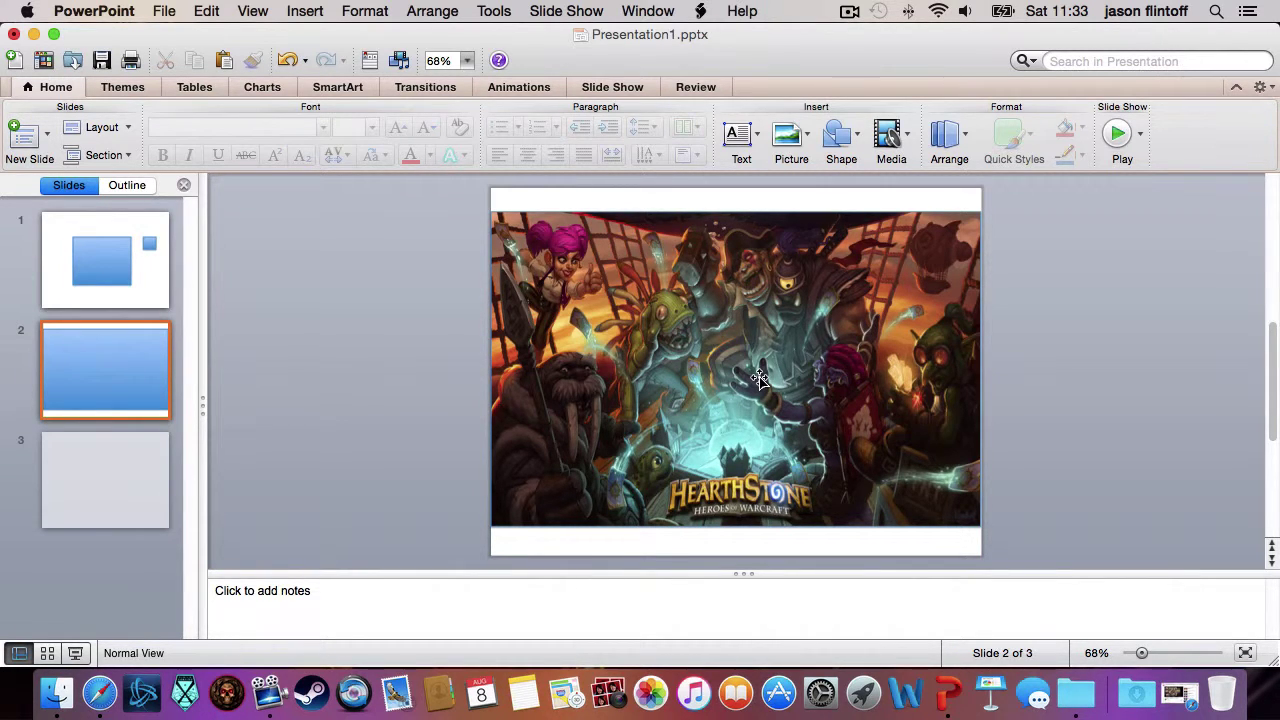
{"action": "left_click", "coordinate": [112, 484]}
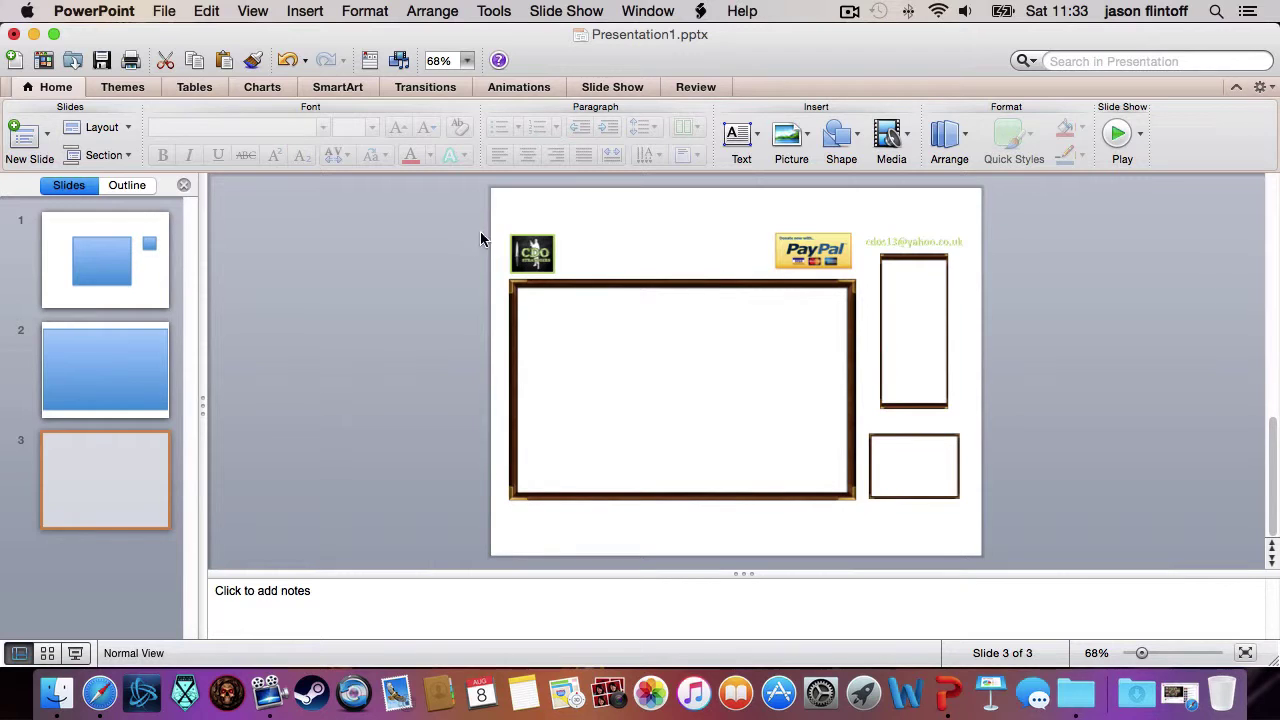
{"action": "left_click", "coordinate": [541, 287]}
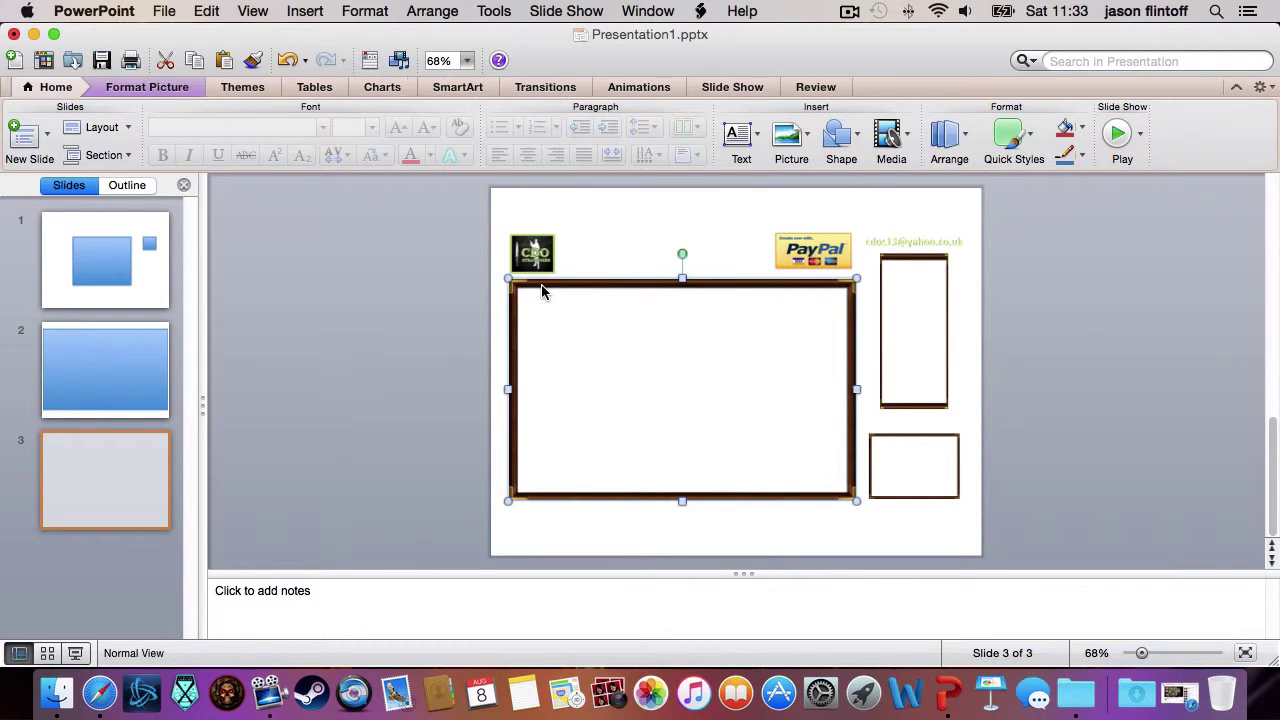
{"action": "right_click", "coordinate": [541, 288]}
{"action": "left_click", "coordinate": [578, 314]}
Step: Paste the brown frame onto slide 2 and move it up over the artwork's upper-left area
{"action": "left_click", "coordinate": [118, 358]}
{"action": "right_click", "coordinate": [612, 330]}
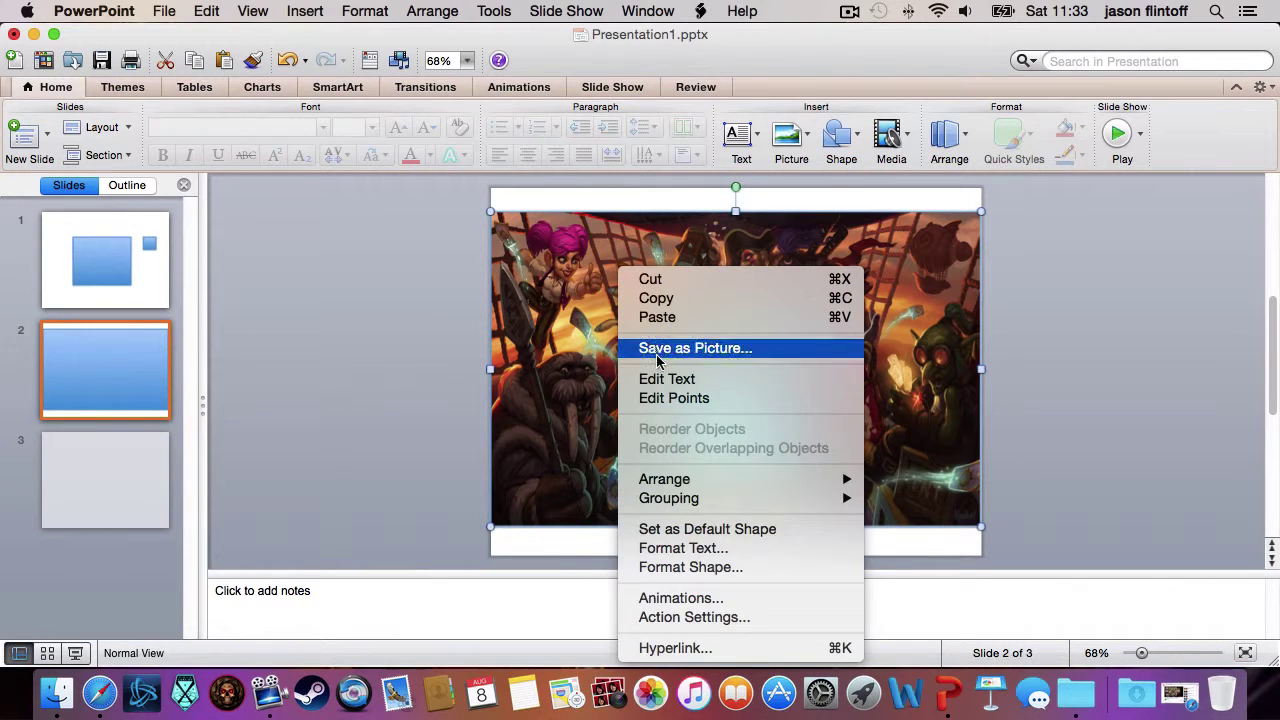
{"action": "left_click", "coordinate": [658, 317]}
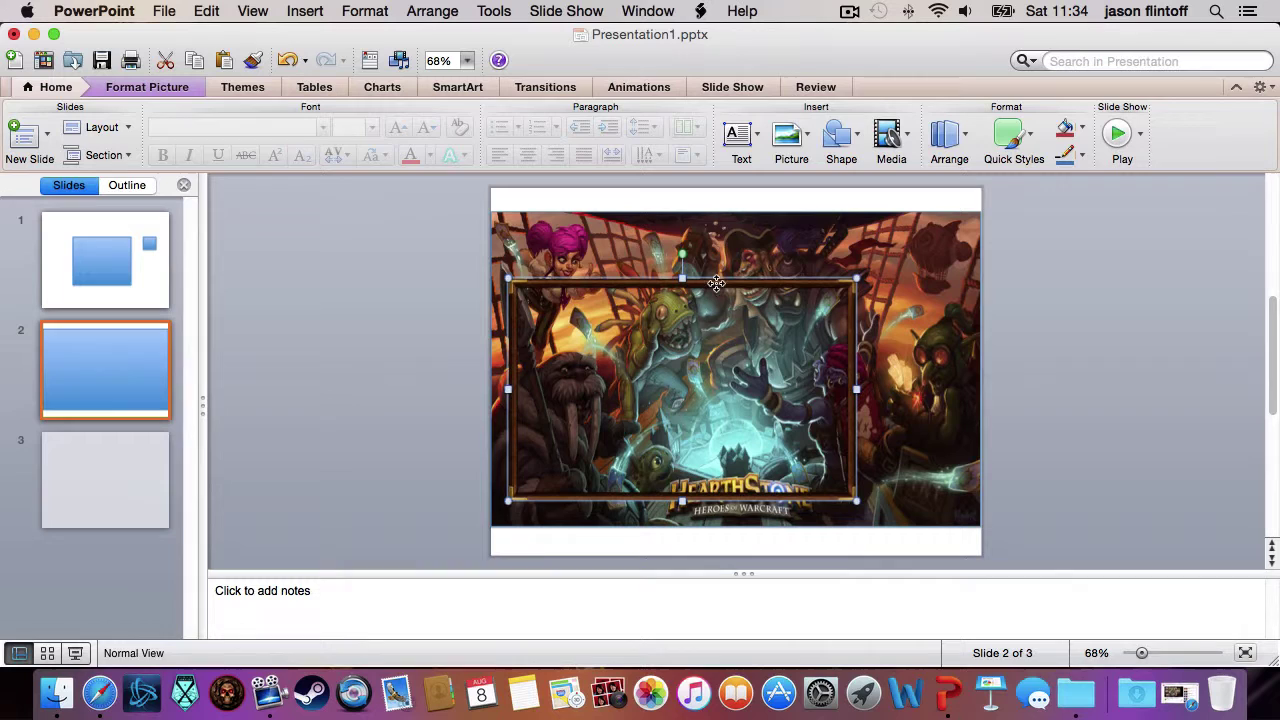
{"action": "left_click_drag", "start_coordinate": [716, 283], "coordinate": [711, 234]}
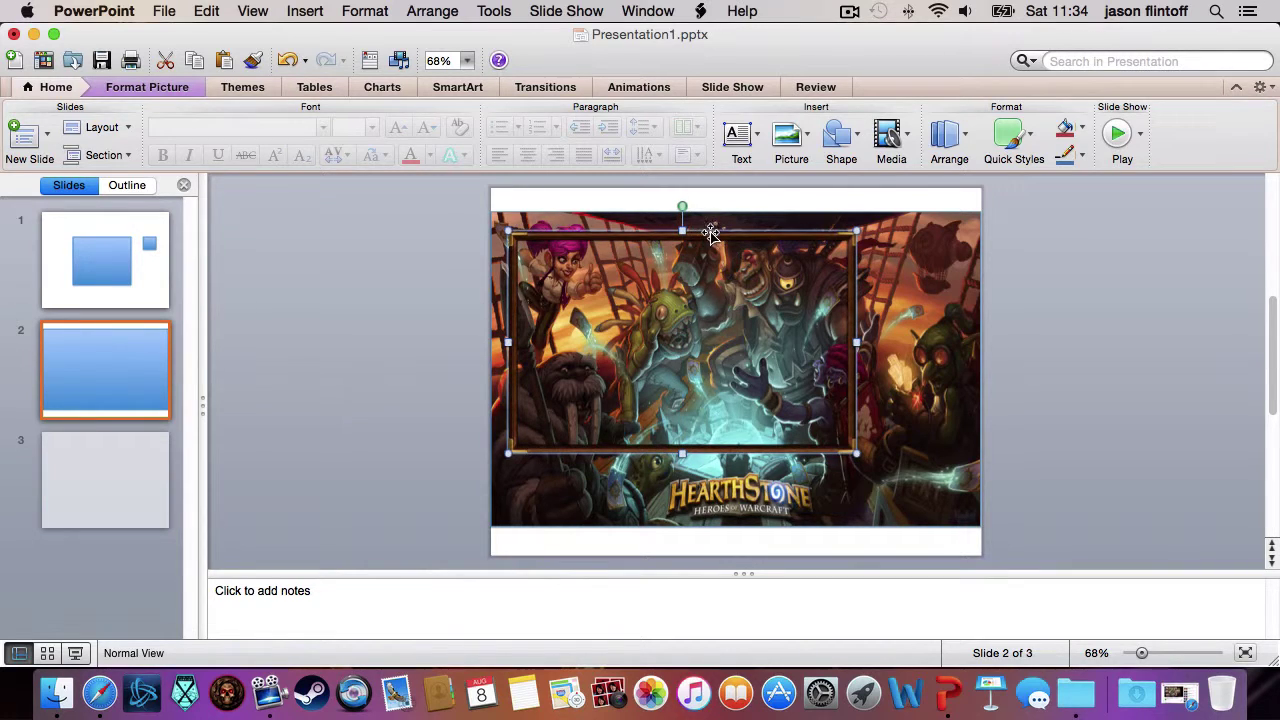
{"action": "left_click", "coordinate": [385, 355]}
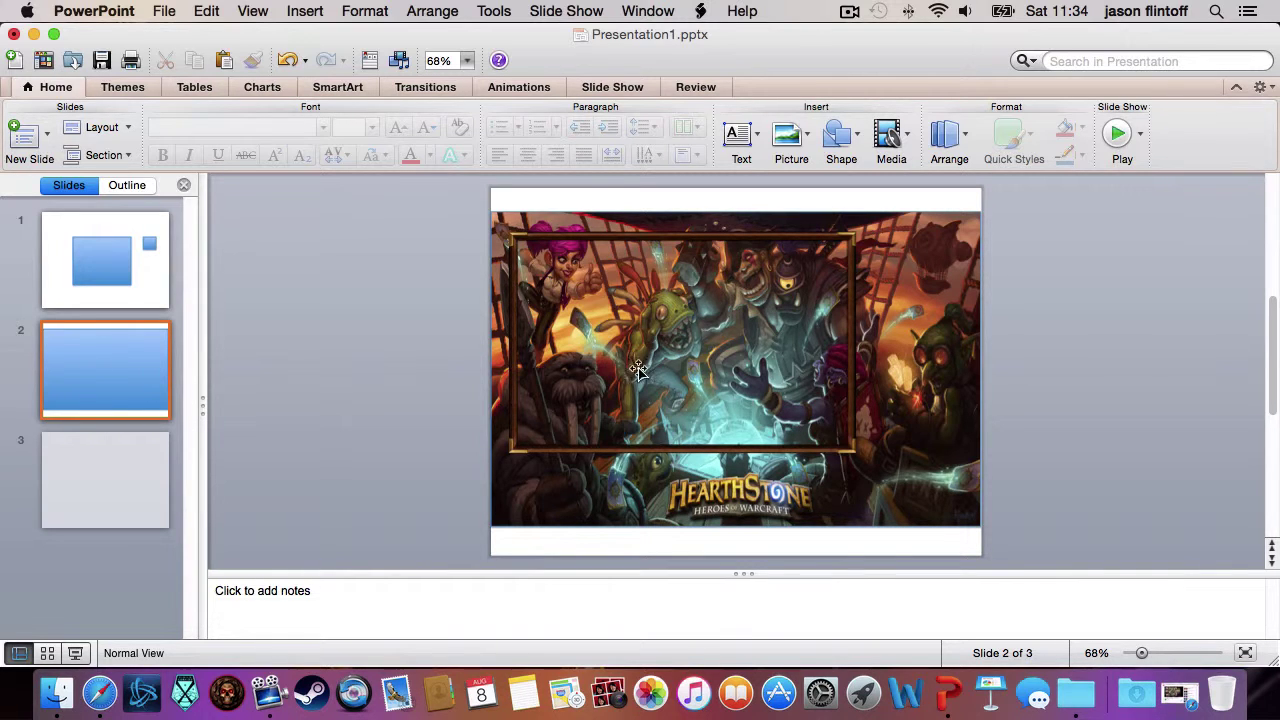
Step: Draw a rectangle that fills the brown frame's opening
{"action": "left_click", "coordinate": [853, 136]}
{"action": "mouse_move", "coordinate": [876, 200]}
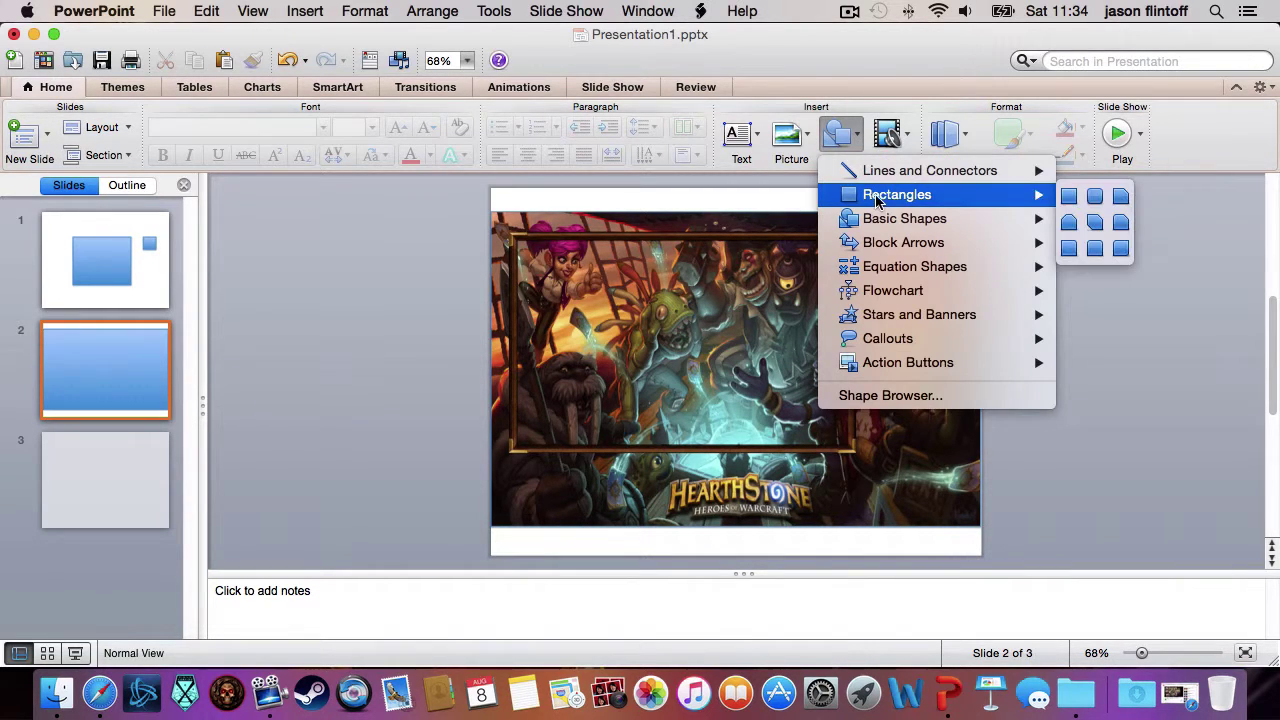
{"action": "left_click", "coordinate": [1069, 196]}
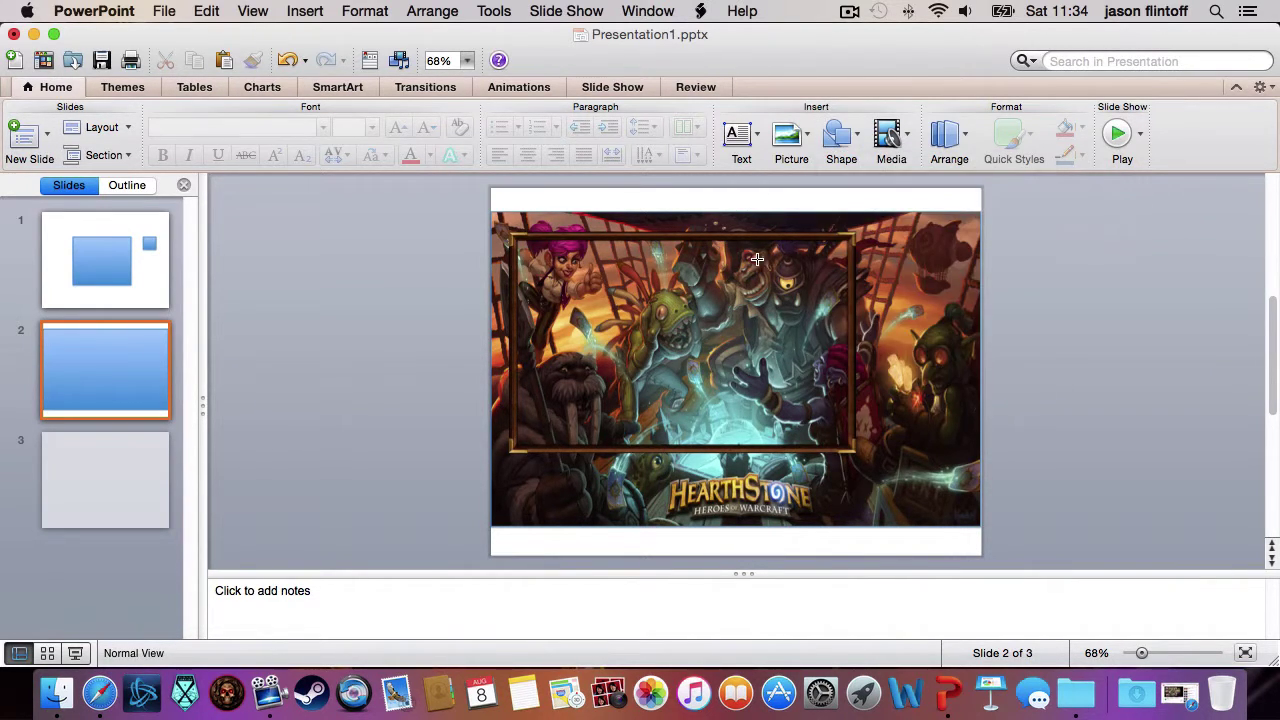
{"action": "left_click", "coordinate": [537, 275]}
{"action": "left_click_drag", "start_coordinate": [545, 283], "coordinate": [532, 259]}
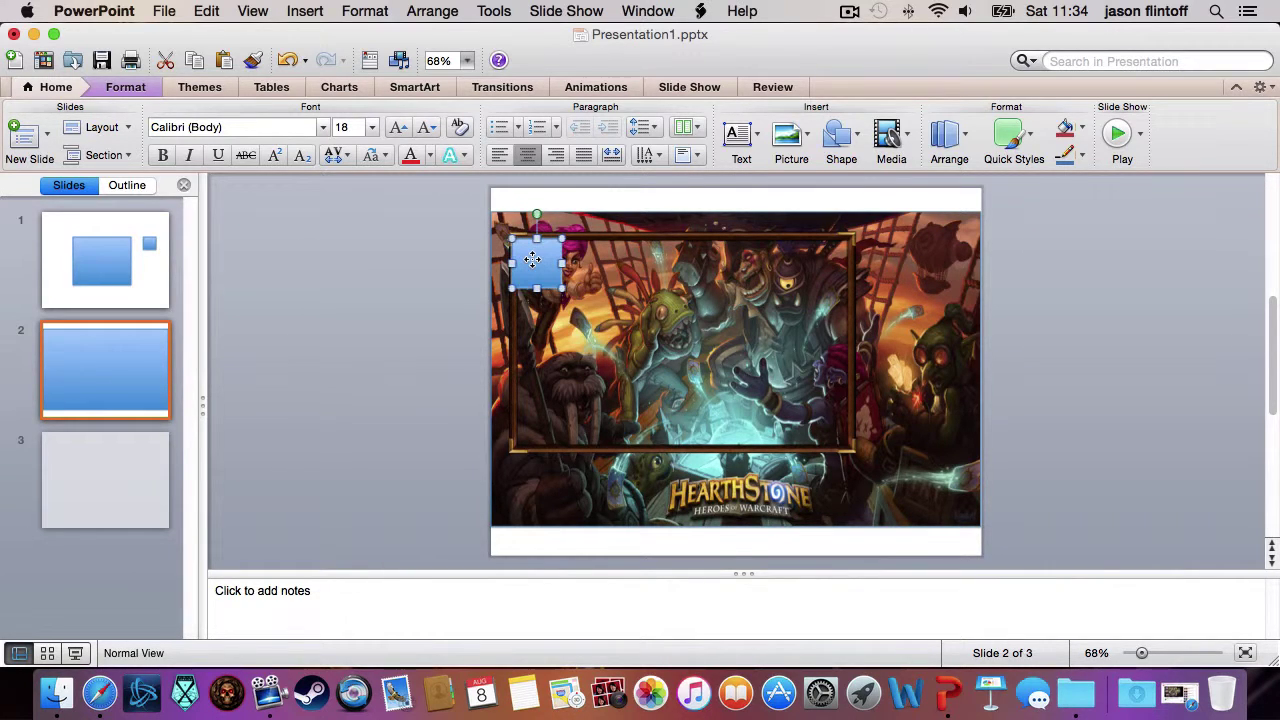
{"action": "key", "text": "Right"}
{"action": "key", "text": "Right"}
{"action": "key", "text": "Right"}
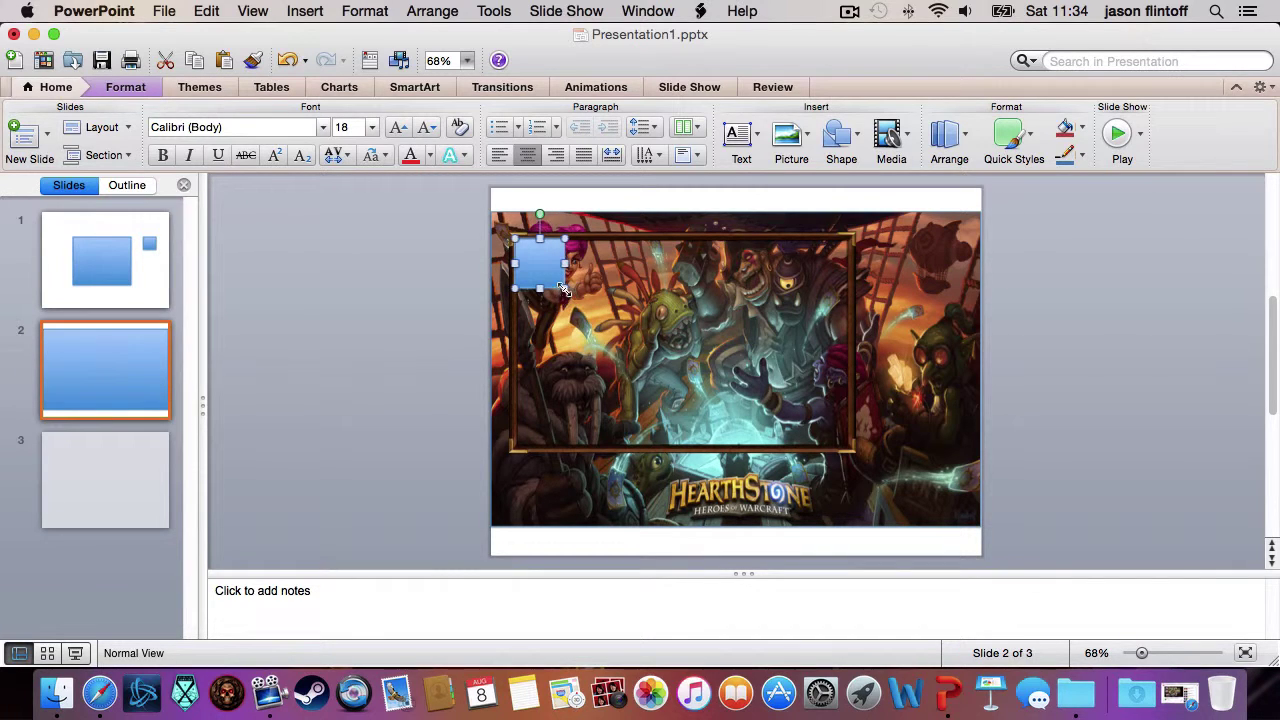
{"action": "left_click_drag", "start_coordinate": [567, 290], "coordinate": [848, 446]}
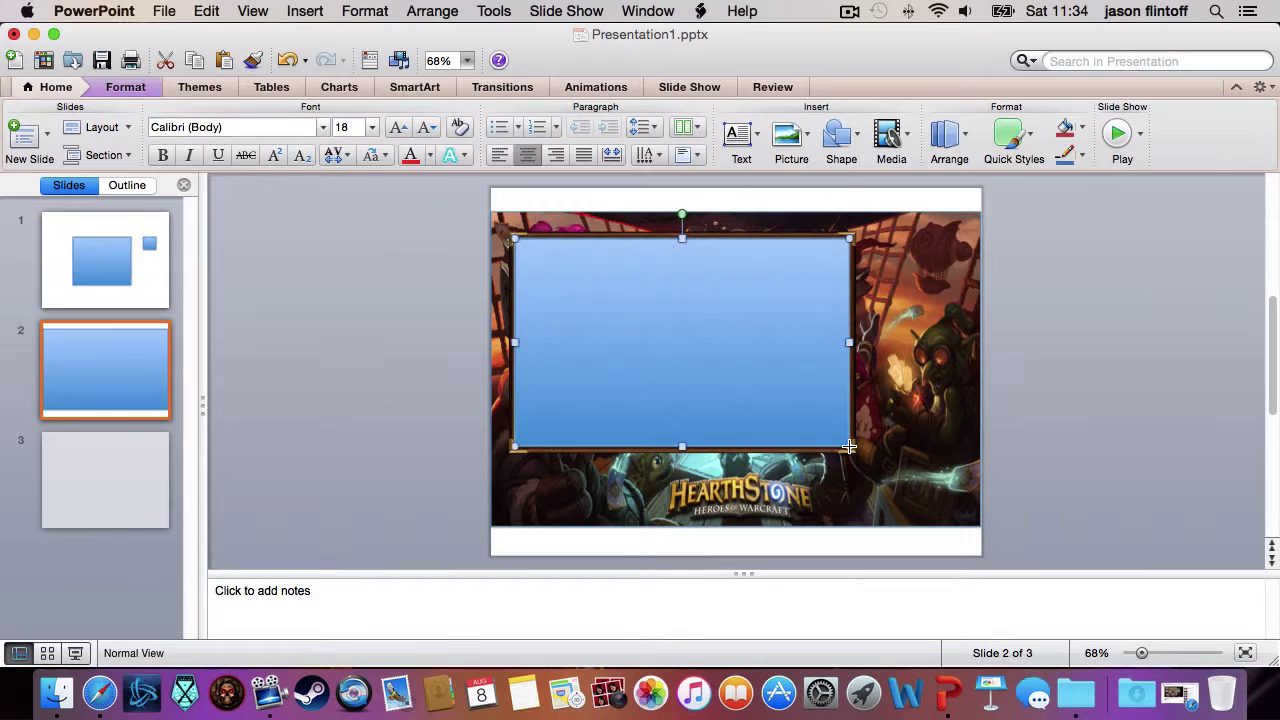
{"action": "left_click", "coordinate": [1040, 406]}
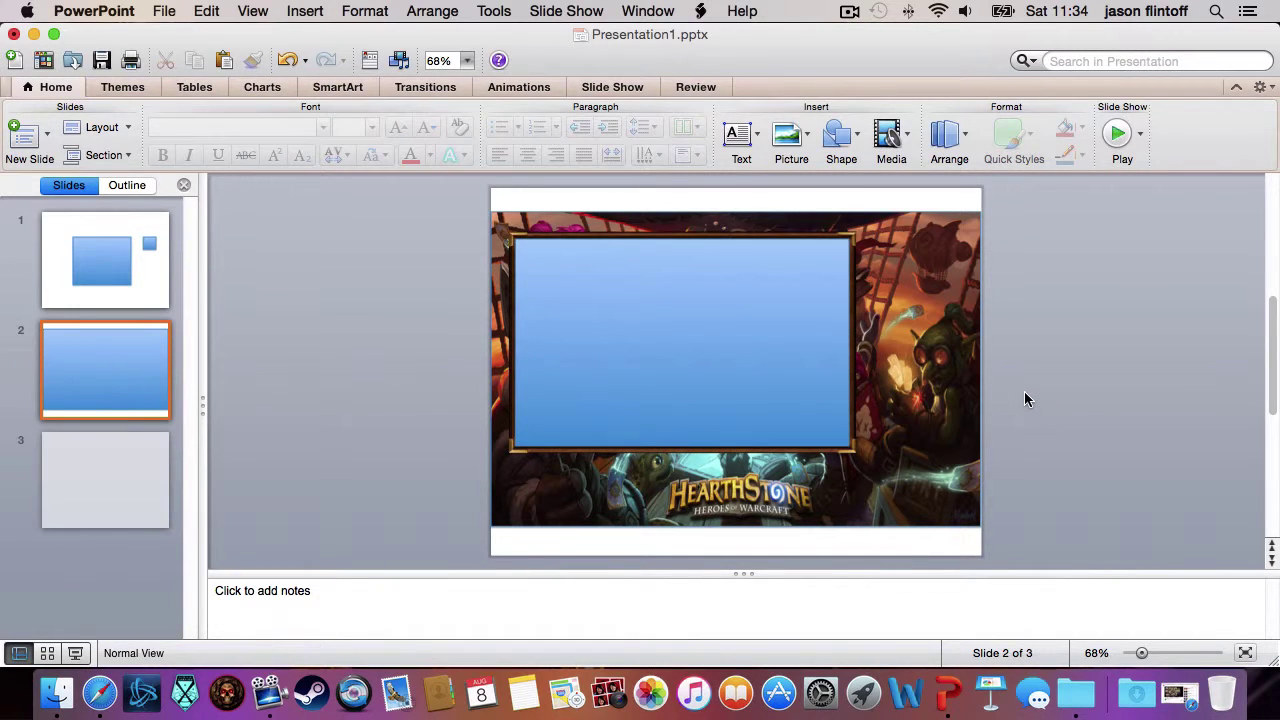
Step: Subtract the rectangle from the Hearthstone background picture, leaving a white hole
{"action": "left_click", "coordinate": [945, 354]}
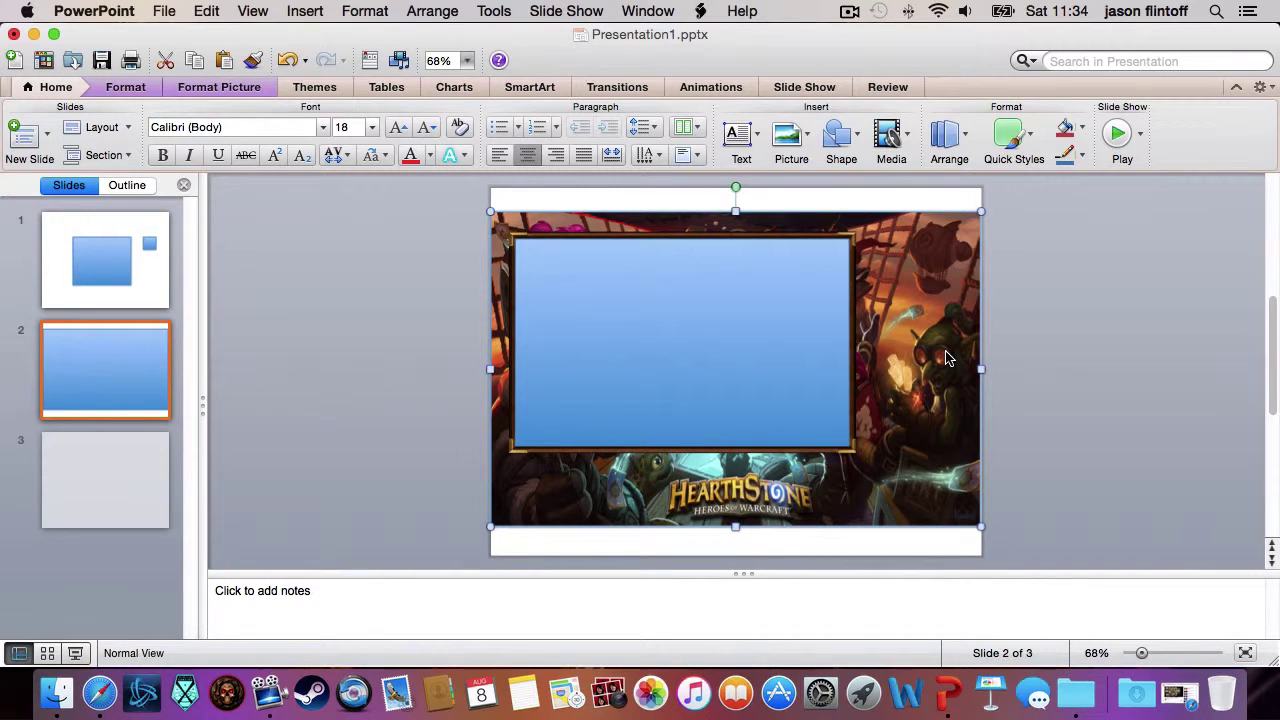
{"action": "left_click", "coordinate": [745, 317], "text": "shift"}
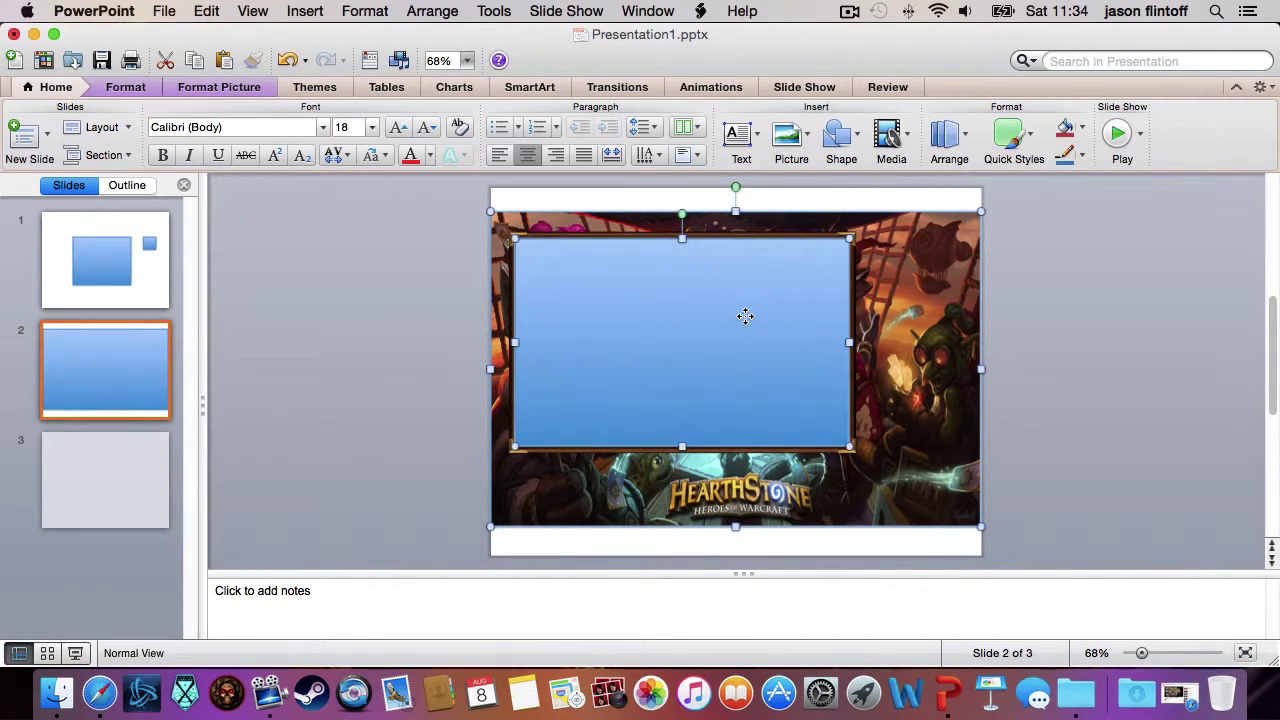
{"action": "right_click", "coordinate": [745, 318]}
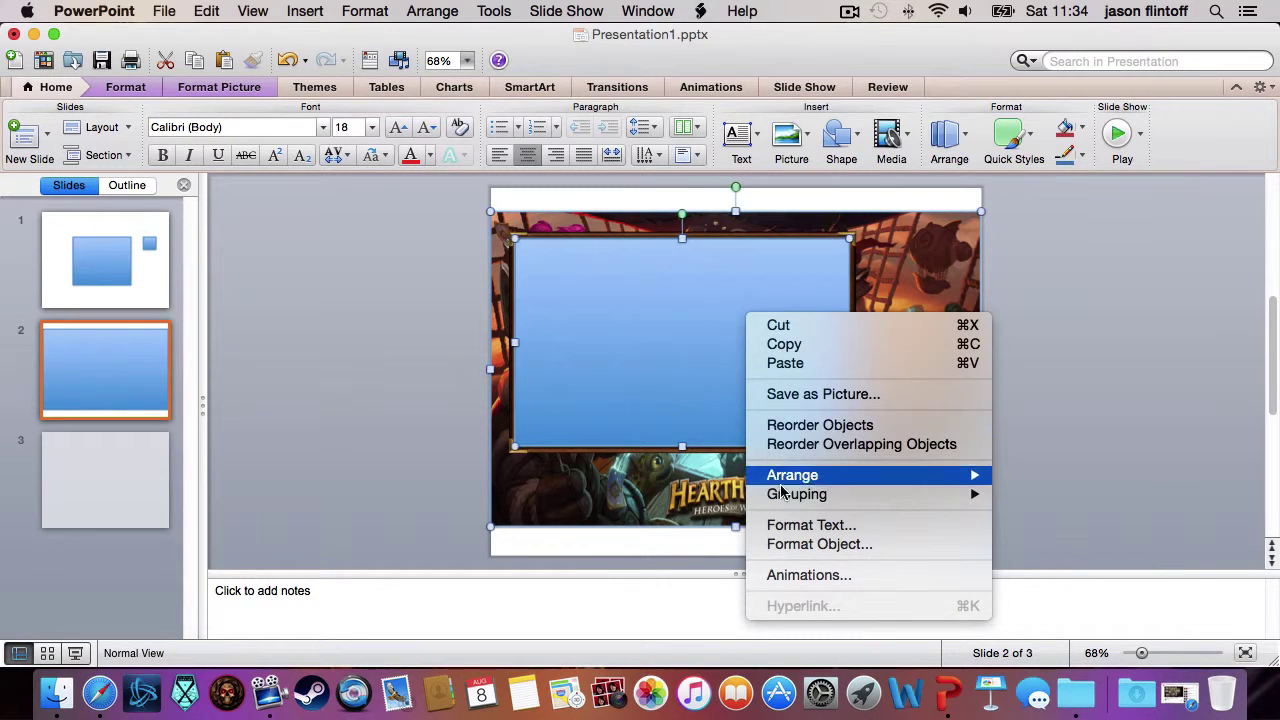
{"action": "mouse_move", "coordinate": [815, 500]}
{"action": "left_click", "coordinate": [1040, 620]}
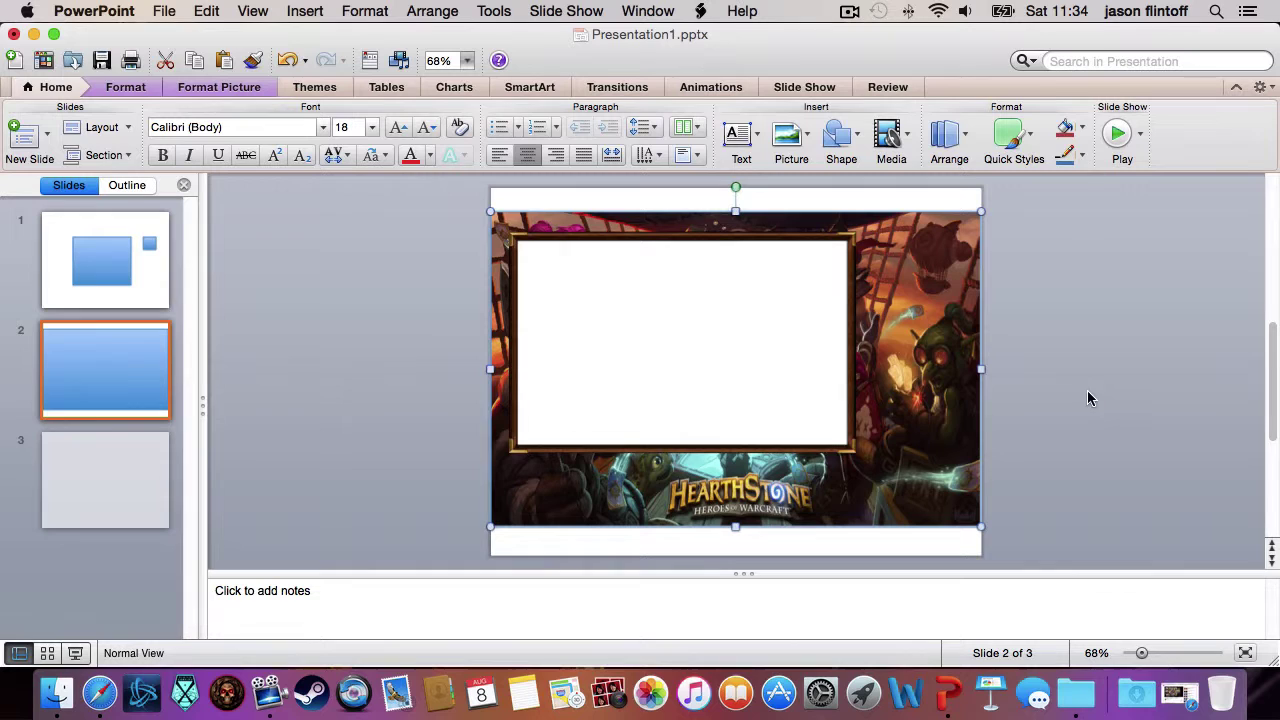
Step: Align the brown frame around the white hole with up and right nudges, then switch to slide 3
{"action": "mouse_move", "coordinate": [840, 237]}
{"action": "left_mouse_down"}
{"action": "mouse_move", "coordinate": [807, 276]}
{"action": "mouse_move", "coordinate": [836, 242]}
{"action": "left_mouse_up"}
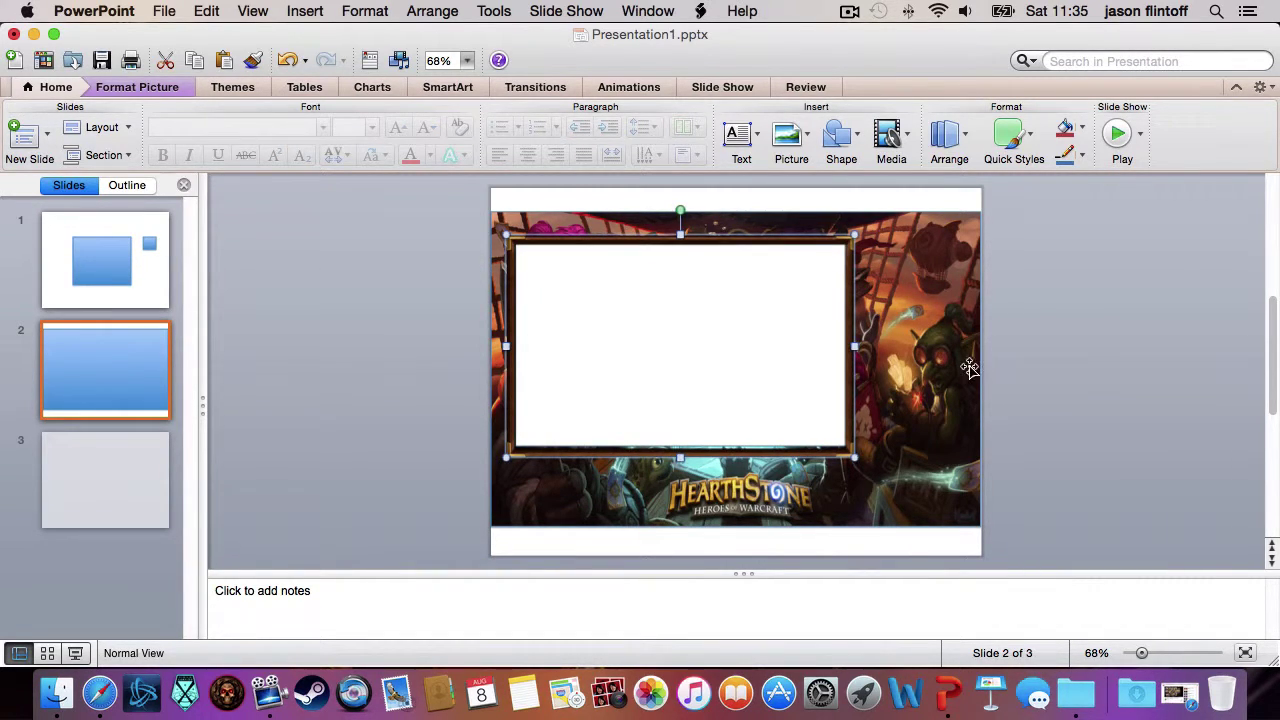
{"action": "key", "text": "Up"}
{"action": "key", "text": "Up"}
{"action": "key", "text": "Up"}
{"action": "key", "text": "Up"}
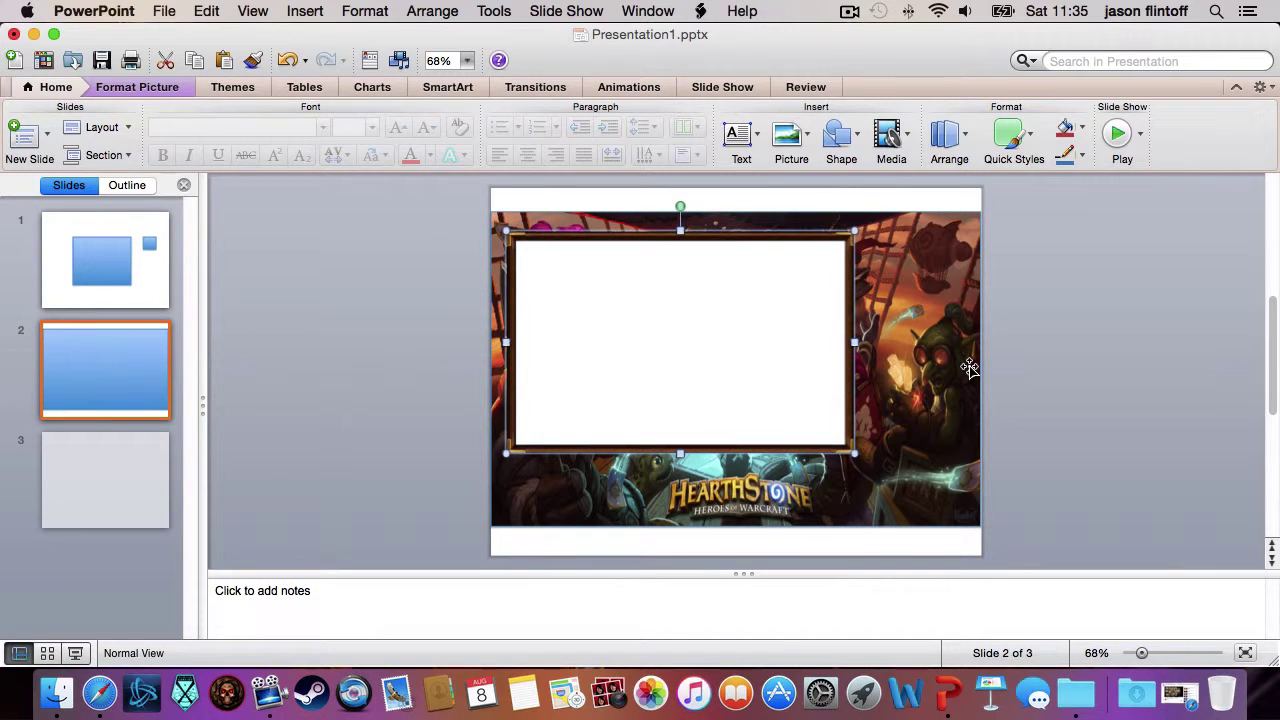
{"action": "key", "text": "Right"}
{"action": "key", "text": "Right"}
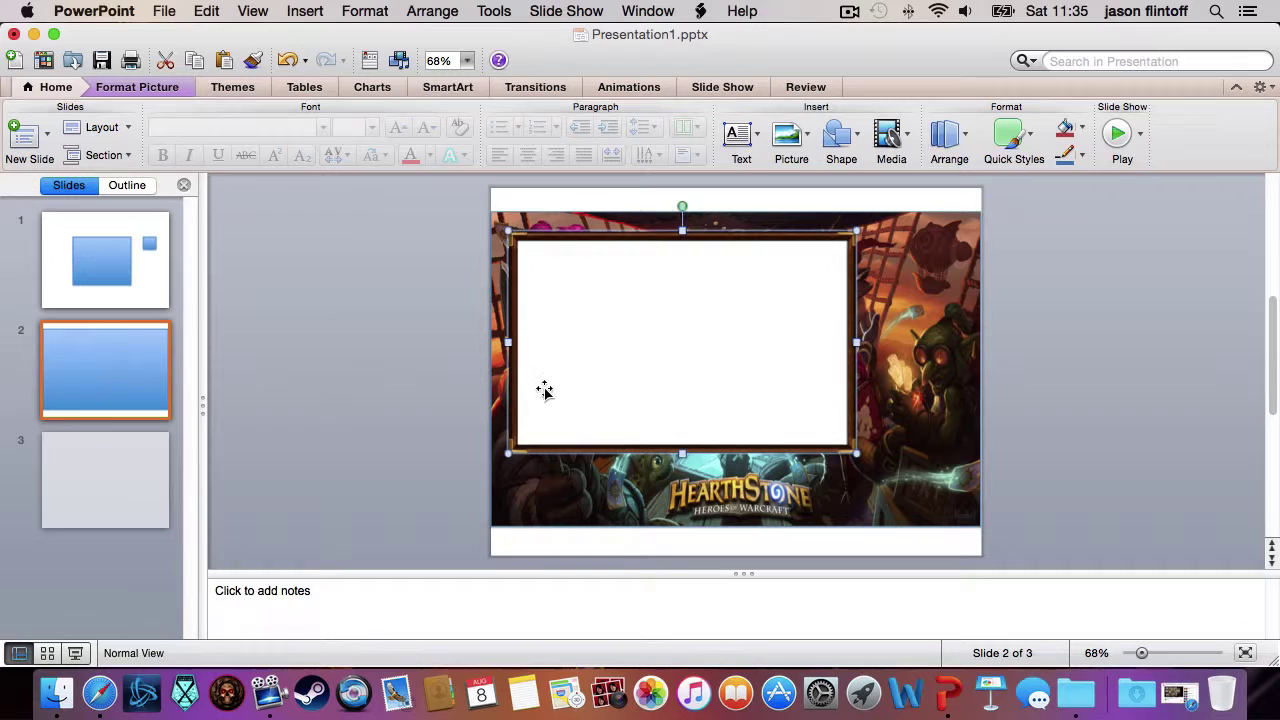
{"action": "left_click", "coordinate": [421, 323]}
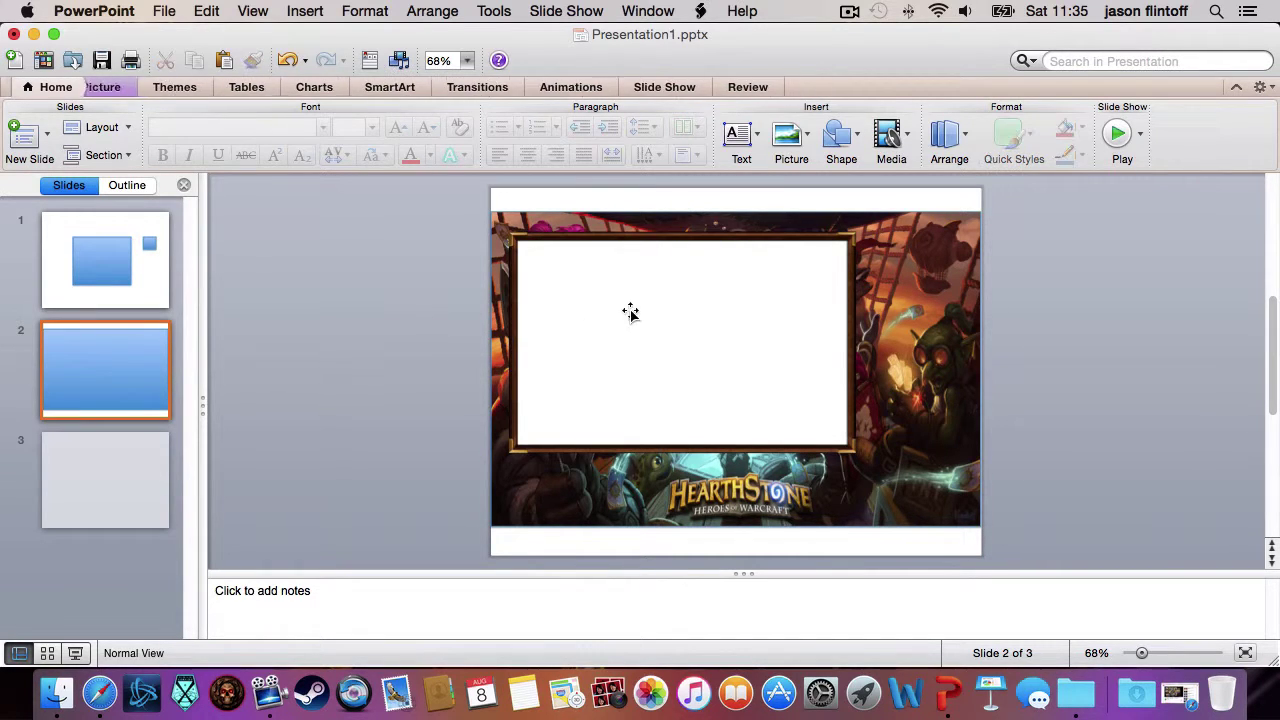
{"action": "left_click", "coordinate": [74, 466]}
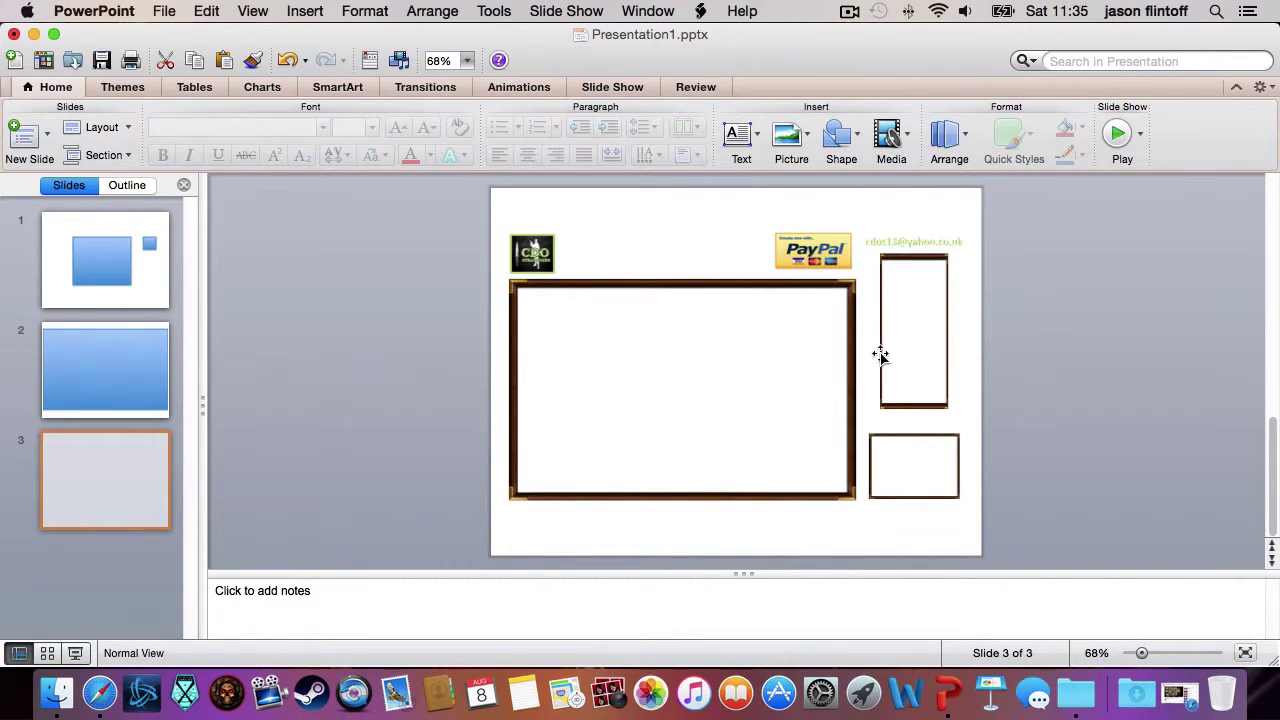
Step: Copy slide 3's small frame onto slide 2 and move it to the artwork's top-right corner
{"action": "left_click", "coordinate": [875, 440]}
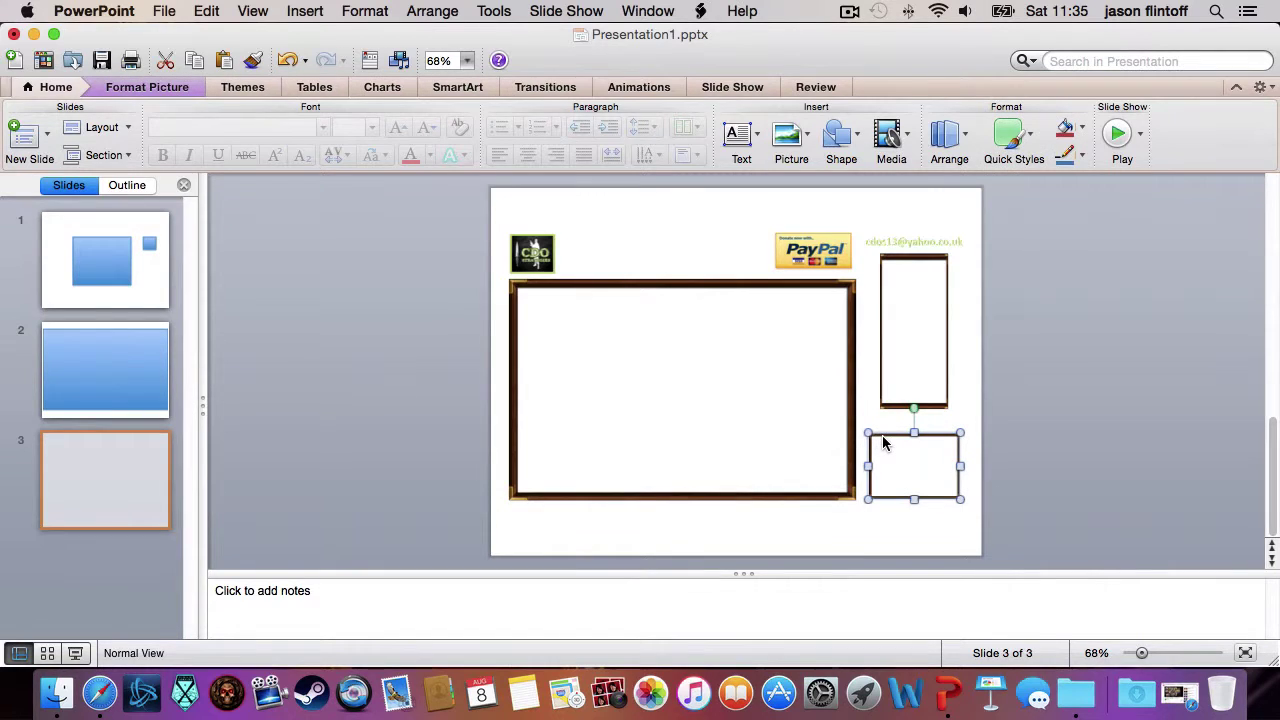
{"action": "right_click", "coordinate": [885, 436]}
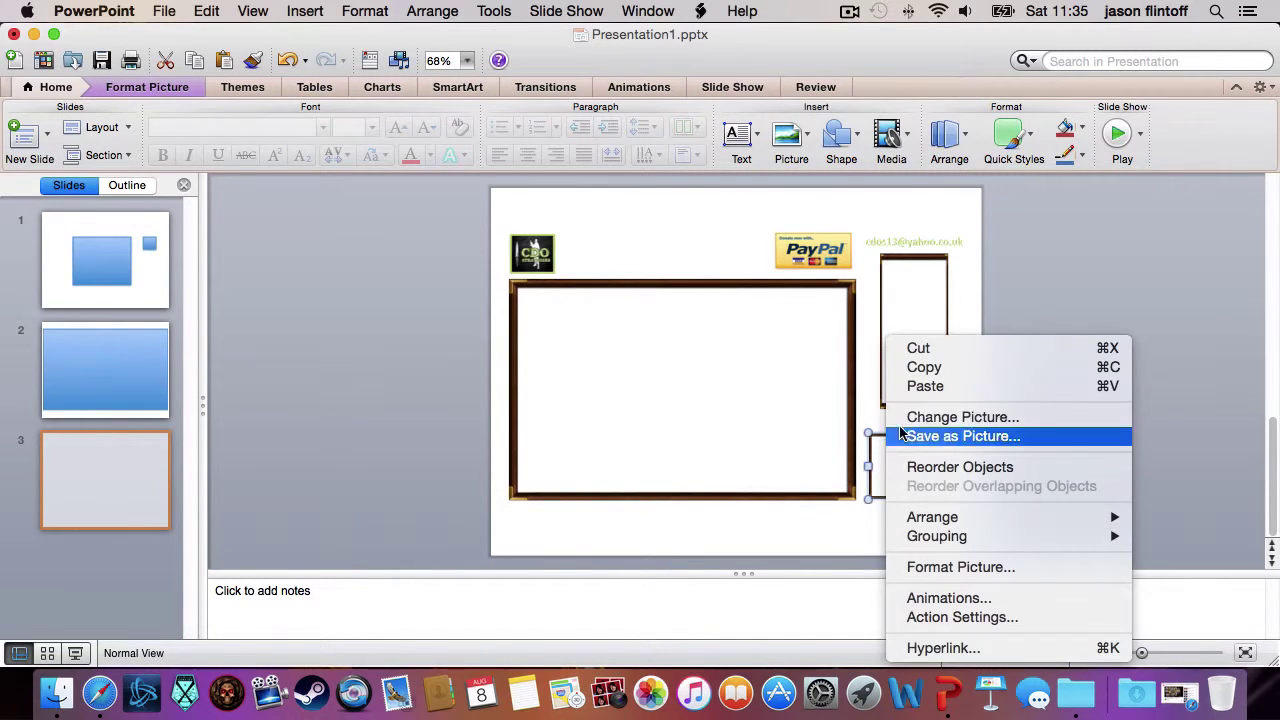
{"action": "left_click", "coordinate": [924, 372]}
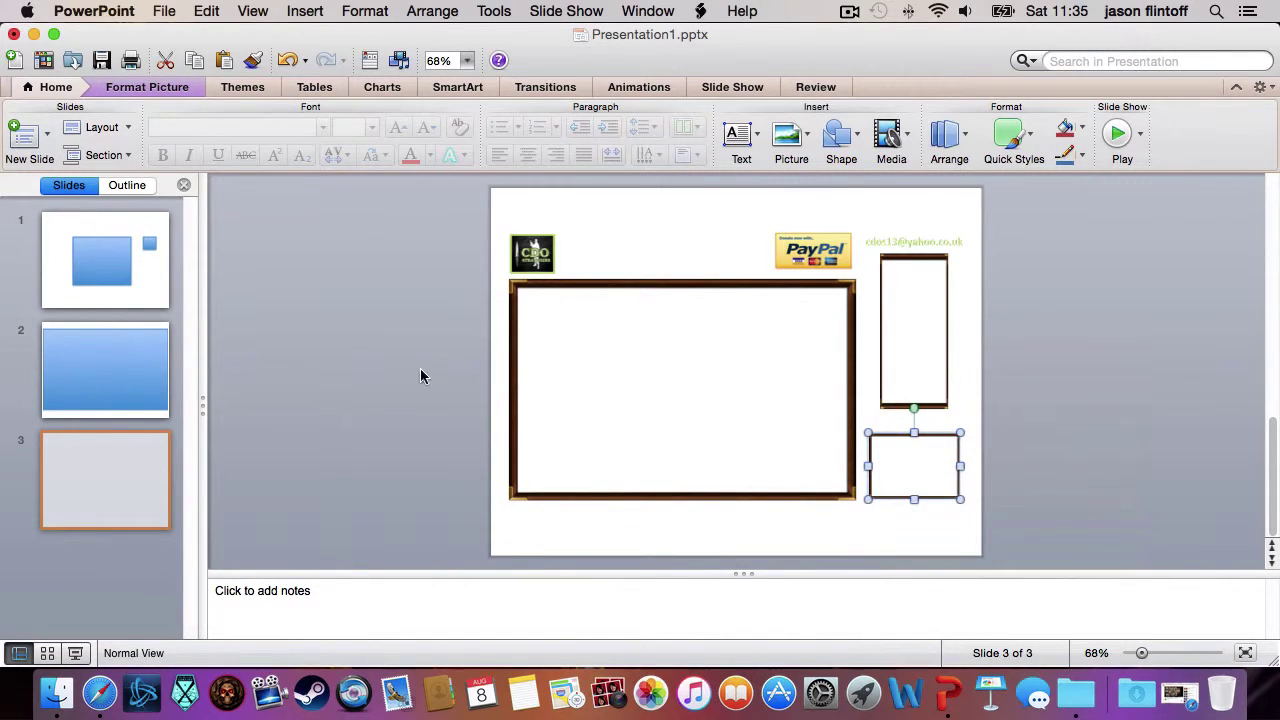
{"action": "left_click", "coordinate": [118, 360]}
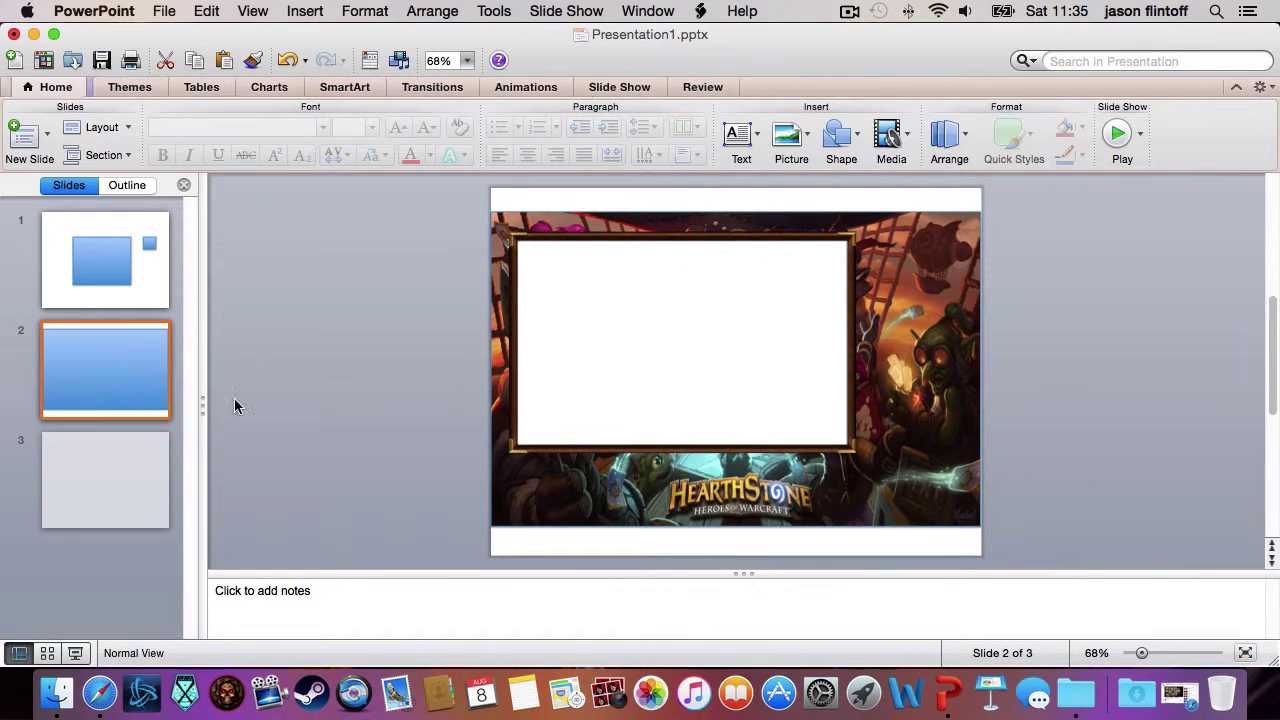
{"action": "right_click", "coordinate": [897, 390]}
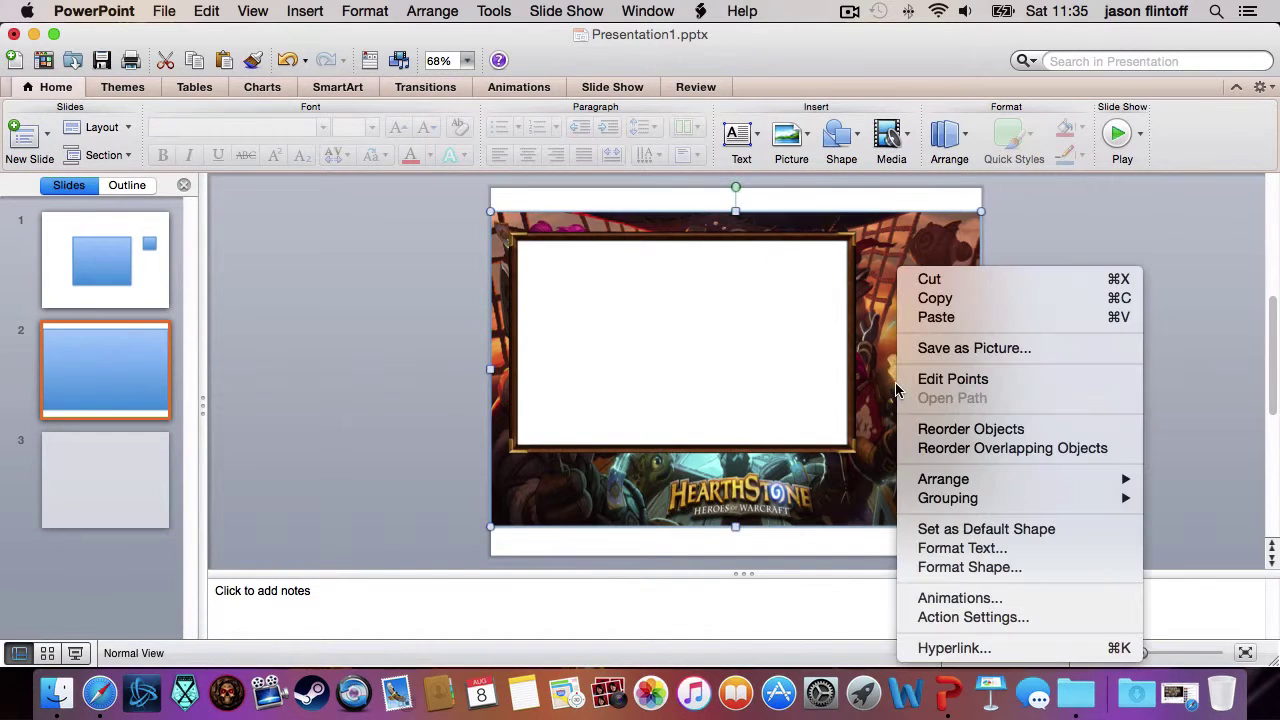
{"action": "left_click", "coordinate": [936, 317]}
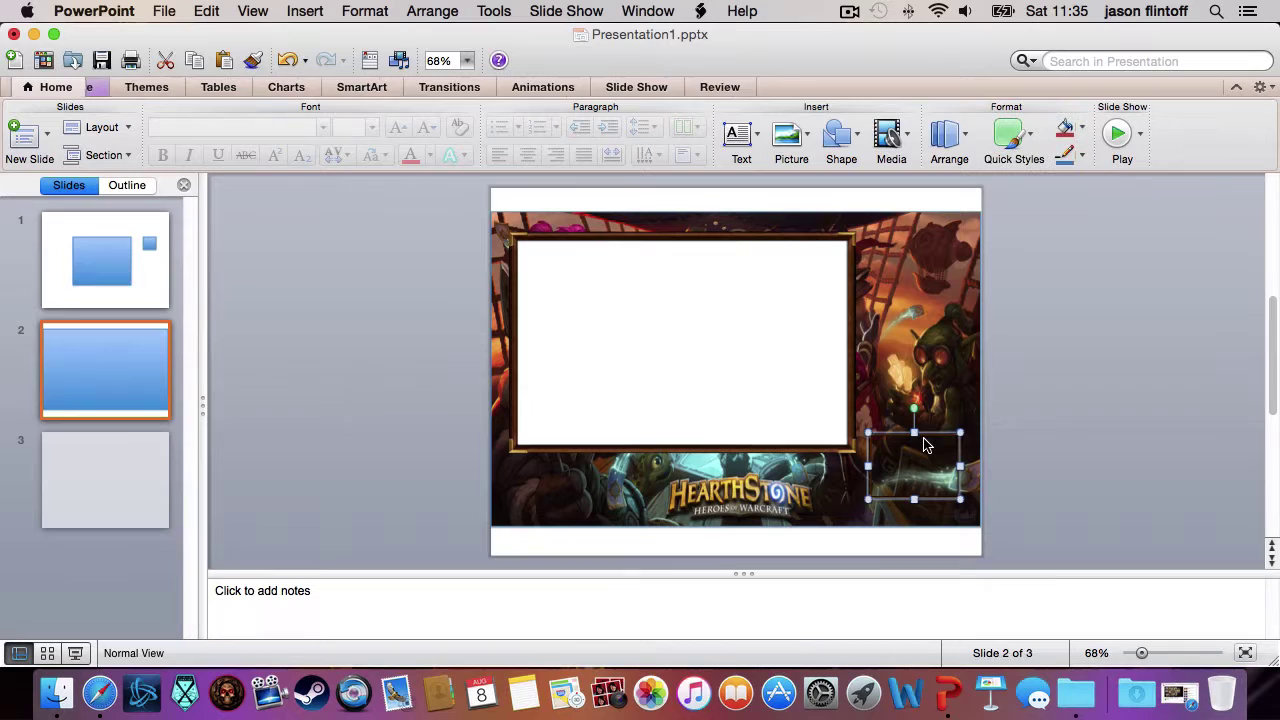
{"action": "left_click_drag", "start_coordinate": [927, 437], "coordinate": [926, 238]}
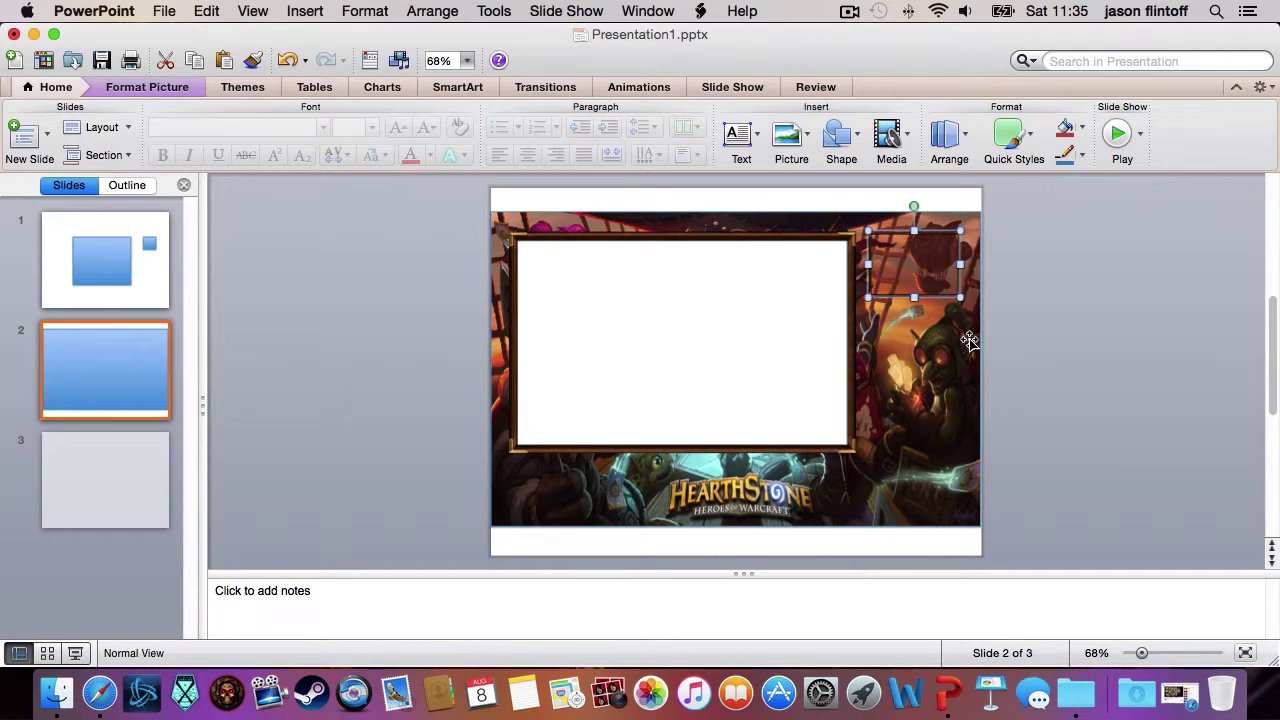
Step: Draw a rectangle that fills the small top-right frame
{"action": "left_click", "coordinate": [840, 135]}
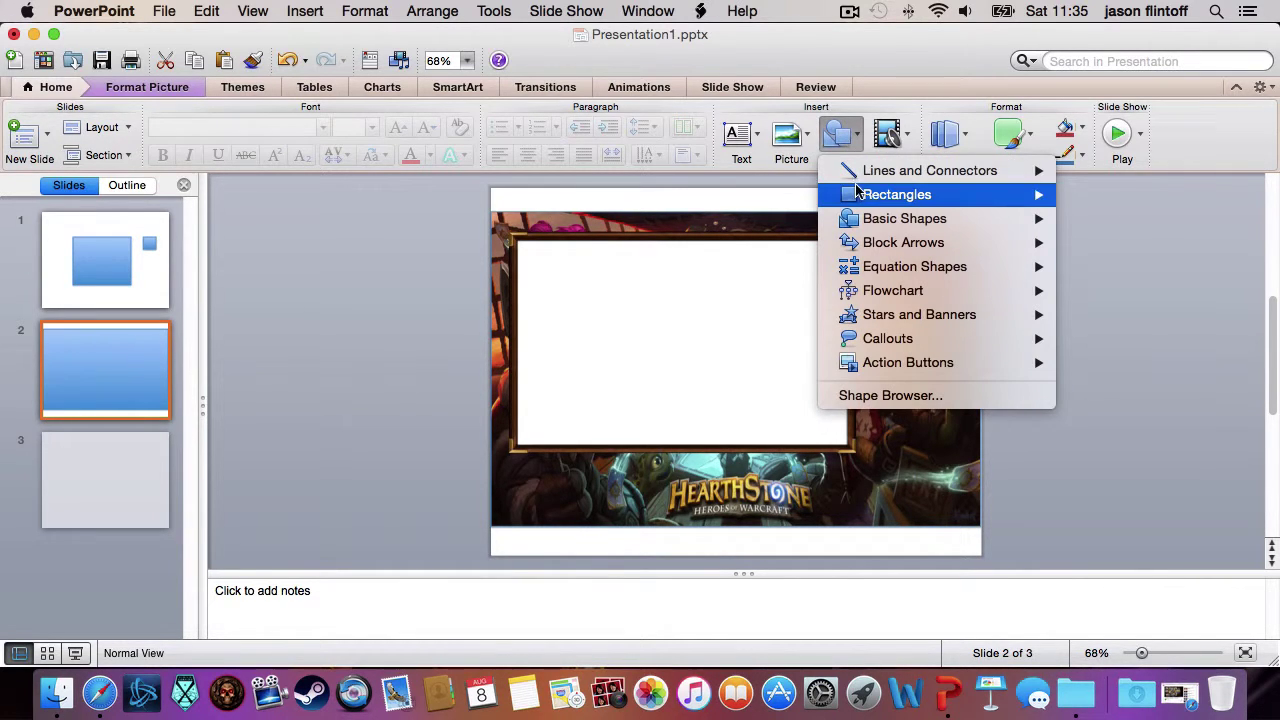
{"action": "mouse_move", "coordinate": [997, 200]}
{"action": "left_click", "coordinate": [1069, 196]}
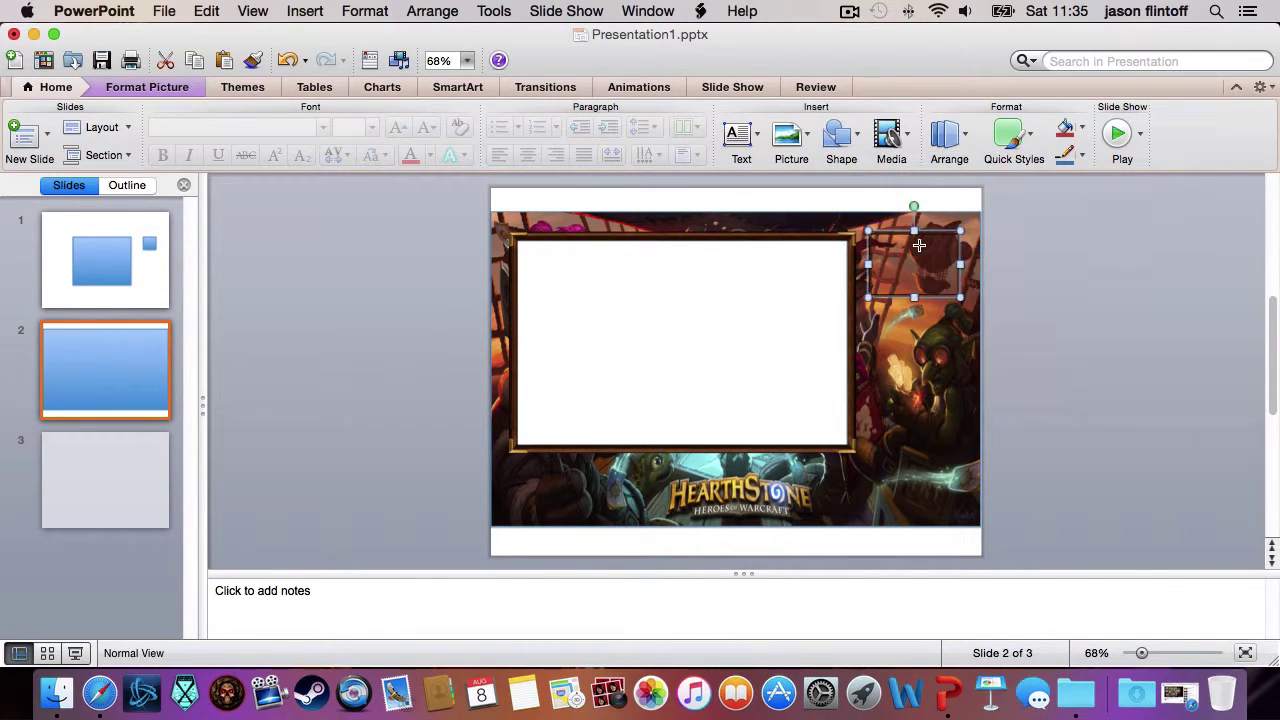
{"action": "left_click", "coordinate": [882, 249]}
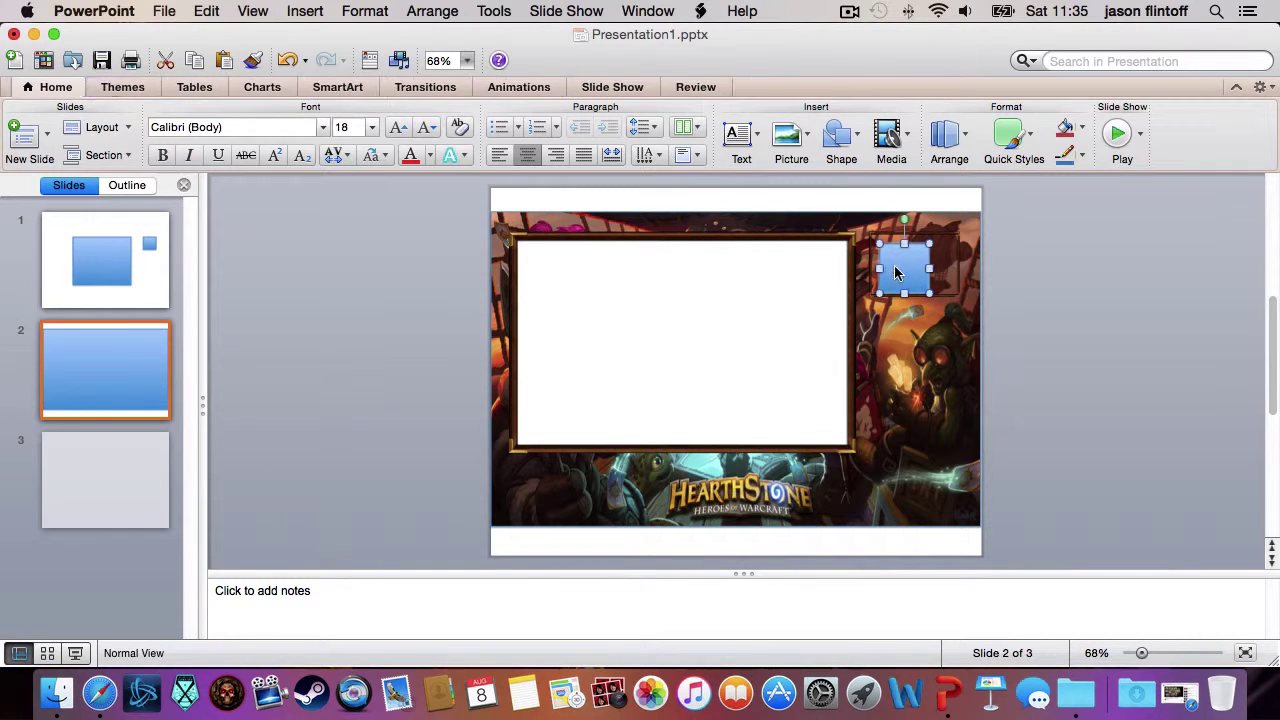
{"action": "left_click_drag", "start_coordinate": [895, 272], "coordinate": [955, 295]}
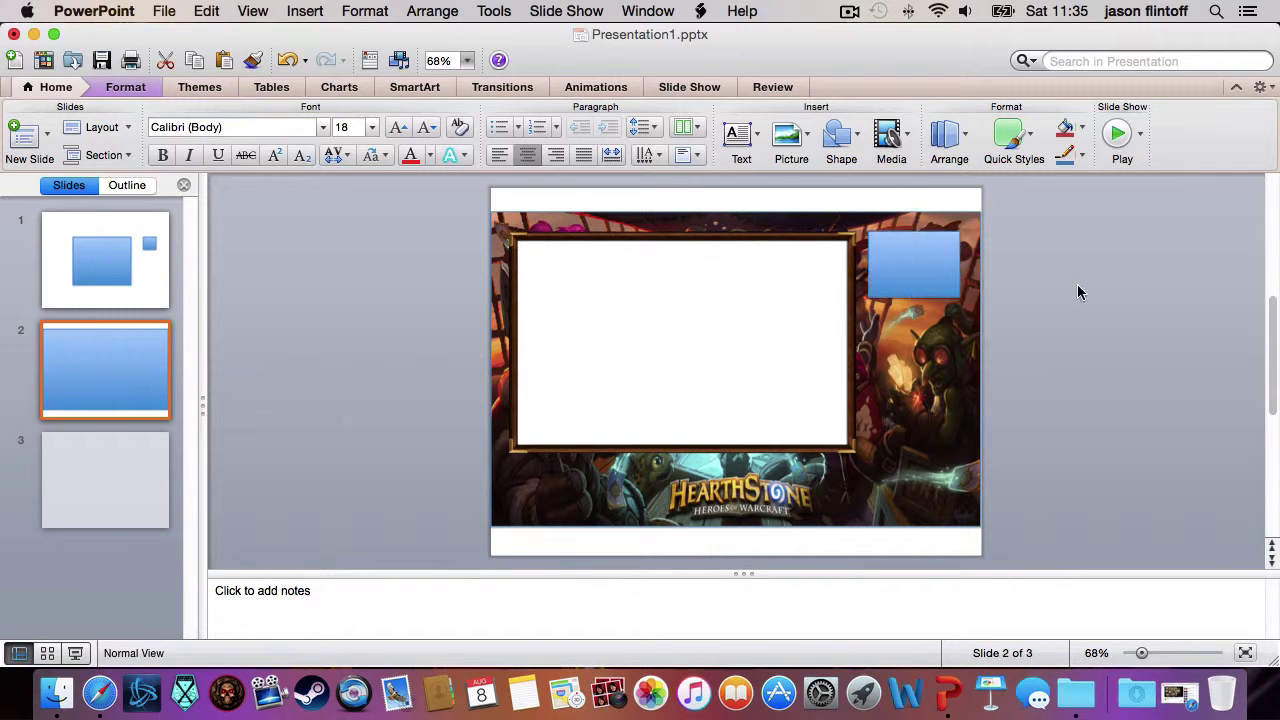
Step: Subtract that rectangle from the background picture to cut the webcam hole
{"action": "left_click", "coordinate": [919, 351]}
{"action": "right_click", "coordinate": [911, 271]}
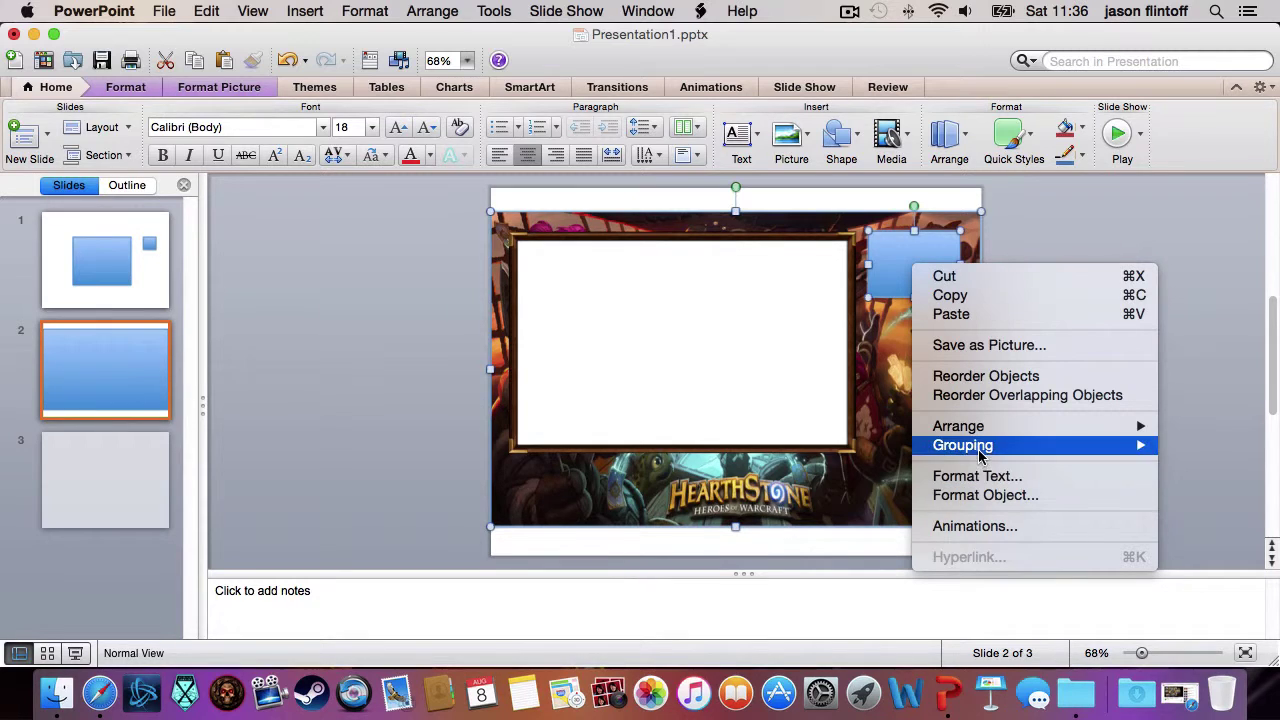
{"action": "mouse_move", "coordinate": [975, 452]}
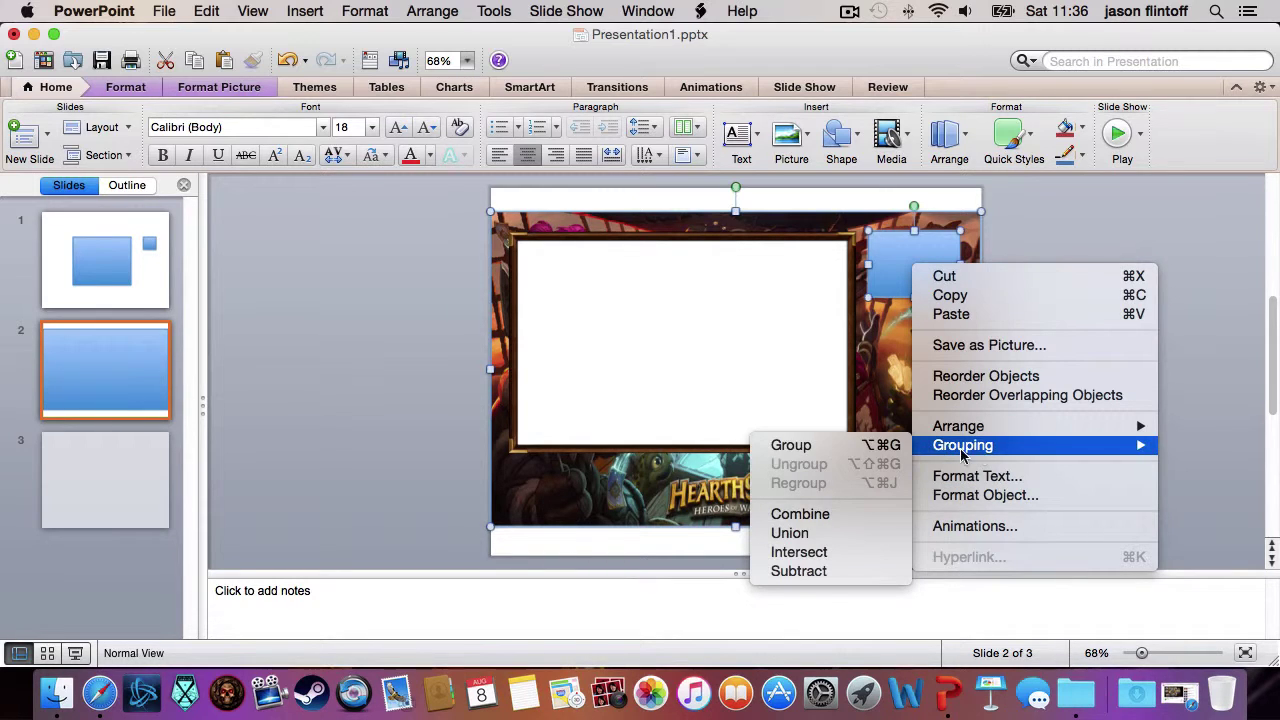
{"action": "left_click", "coordinate": [795, 571]}
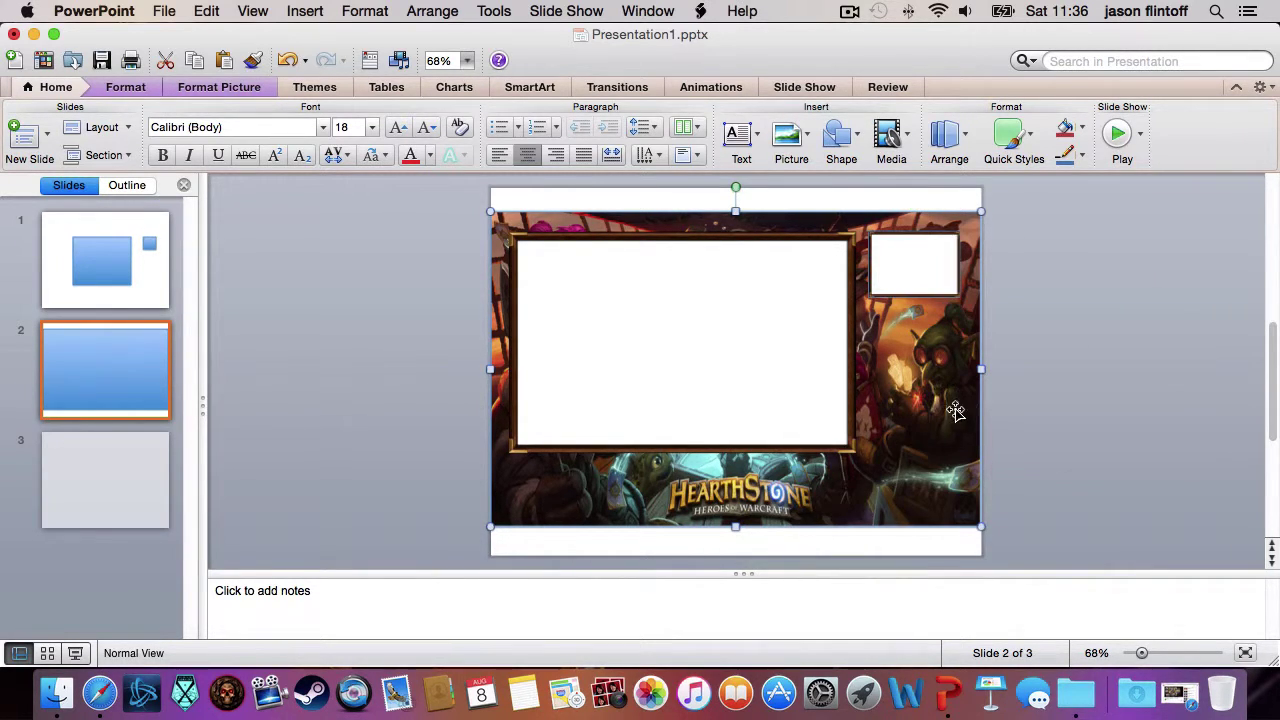
{"action": "left_click", "coordinate": [1095, 310]}
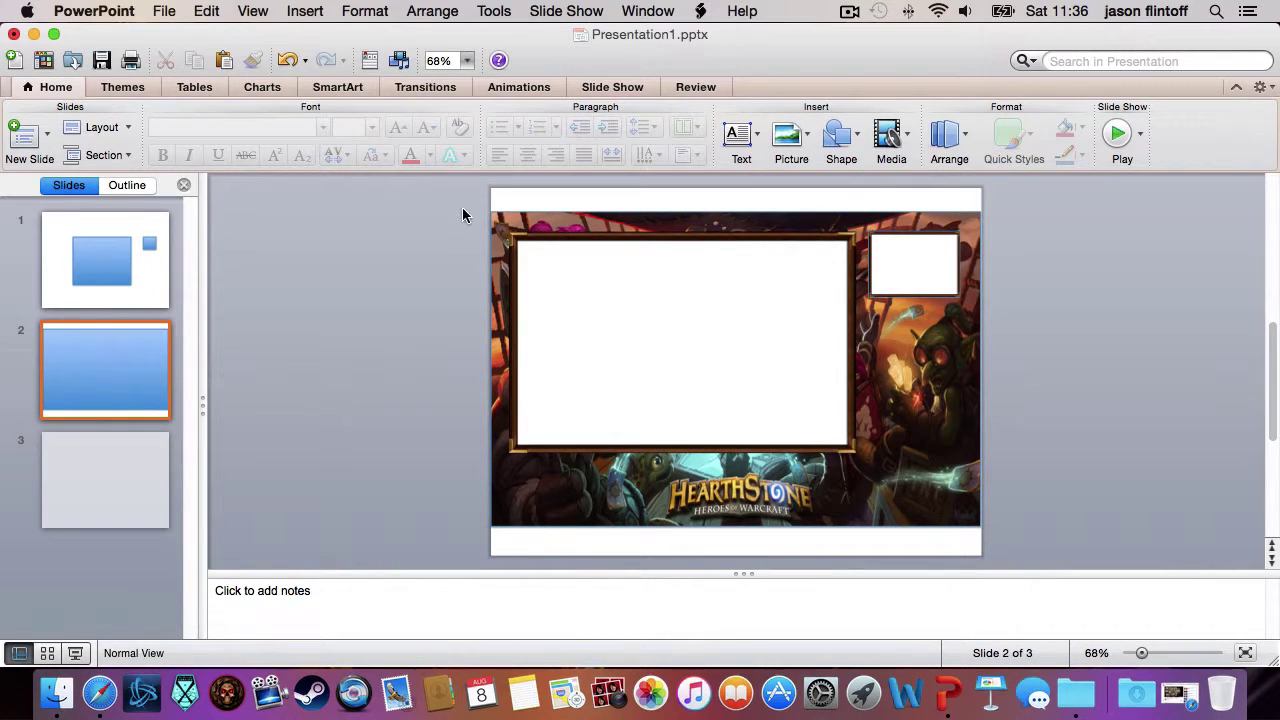
Step: Group the background picture and both brown frames into one object
{"action": "left_click_drag", "start_coordinate": [500, 237], "coordinate": [1038, 538]}
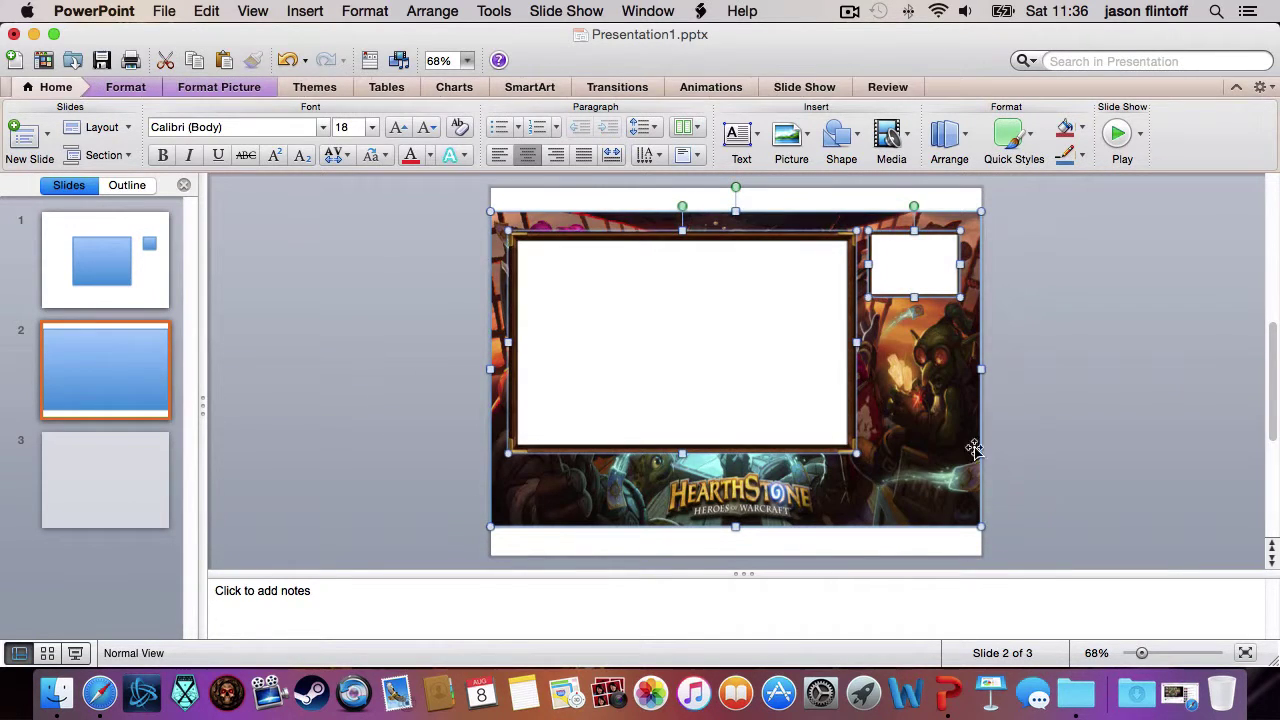
{"action": "right_click", "coordinate": [878, 398]}
{"action": "mouse_move", "coordinate": [948, 540]}
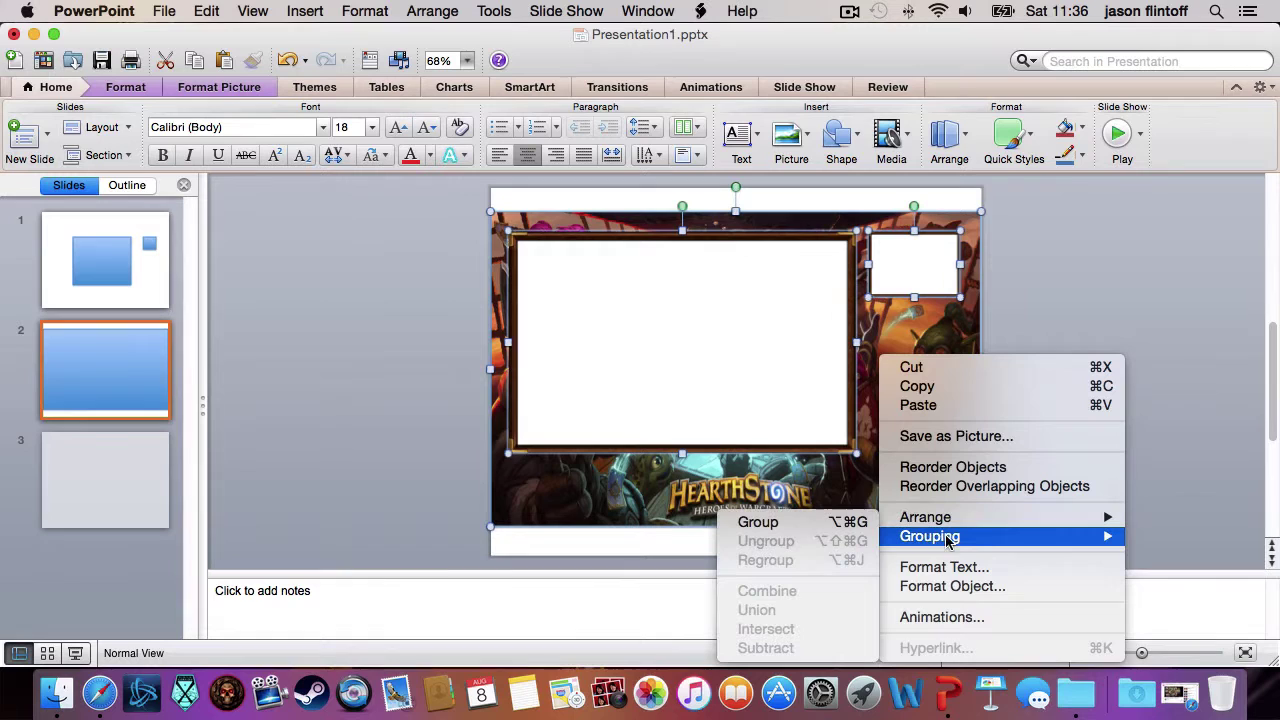
{"action": "left_click", "coordinate": [829, 524]}
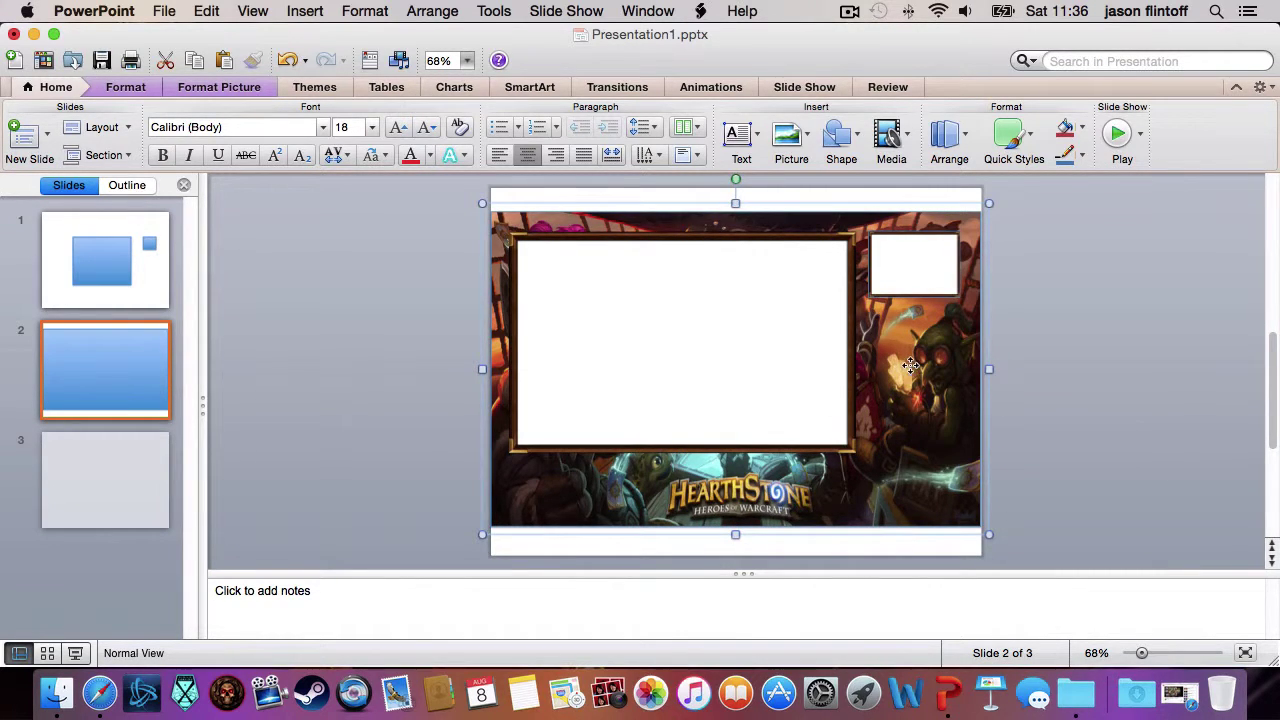
Step: Move the grouped overlay into place, nudging it left twice
{"action": "left_click_drag", "start_coordinate": [950, 371], "coordinate": [869, 374]}
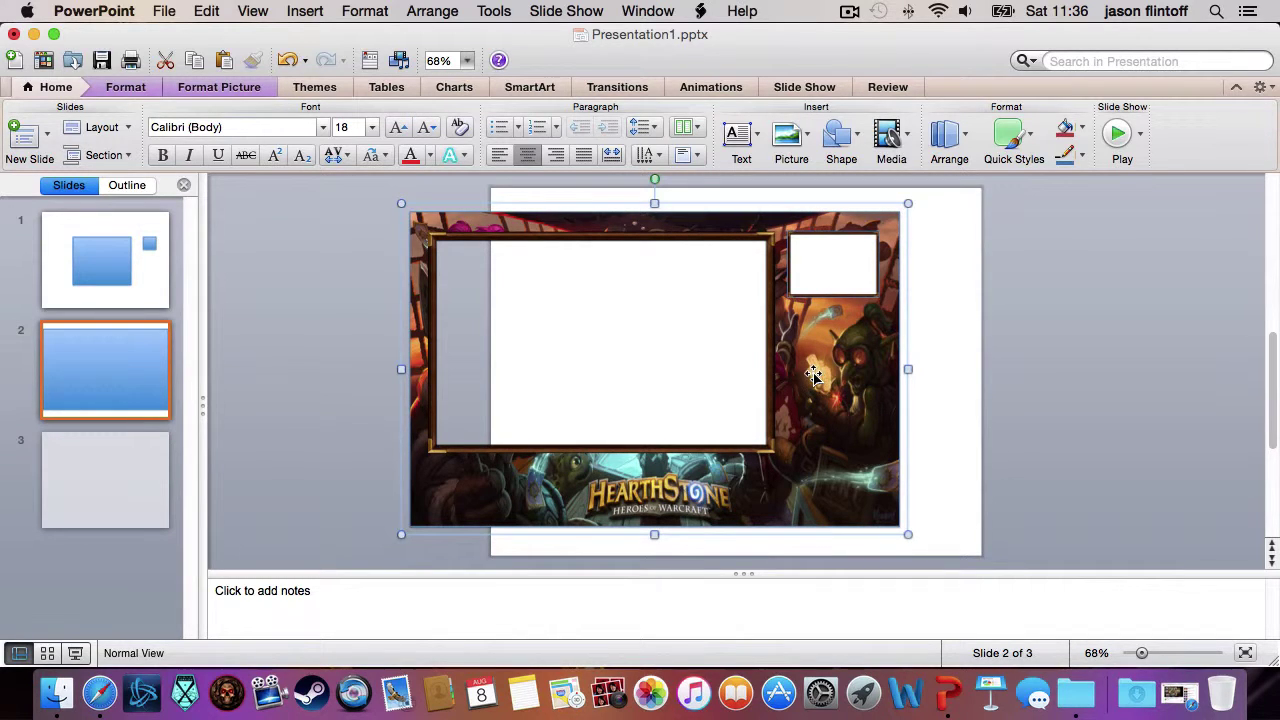
{"action": "left_click_drag", "start_coordinate": [856, 373], "coordinate": [897, 378]}
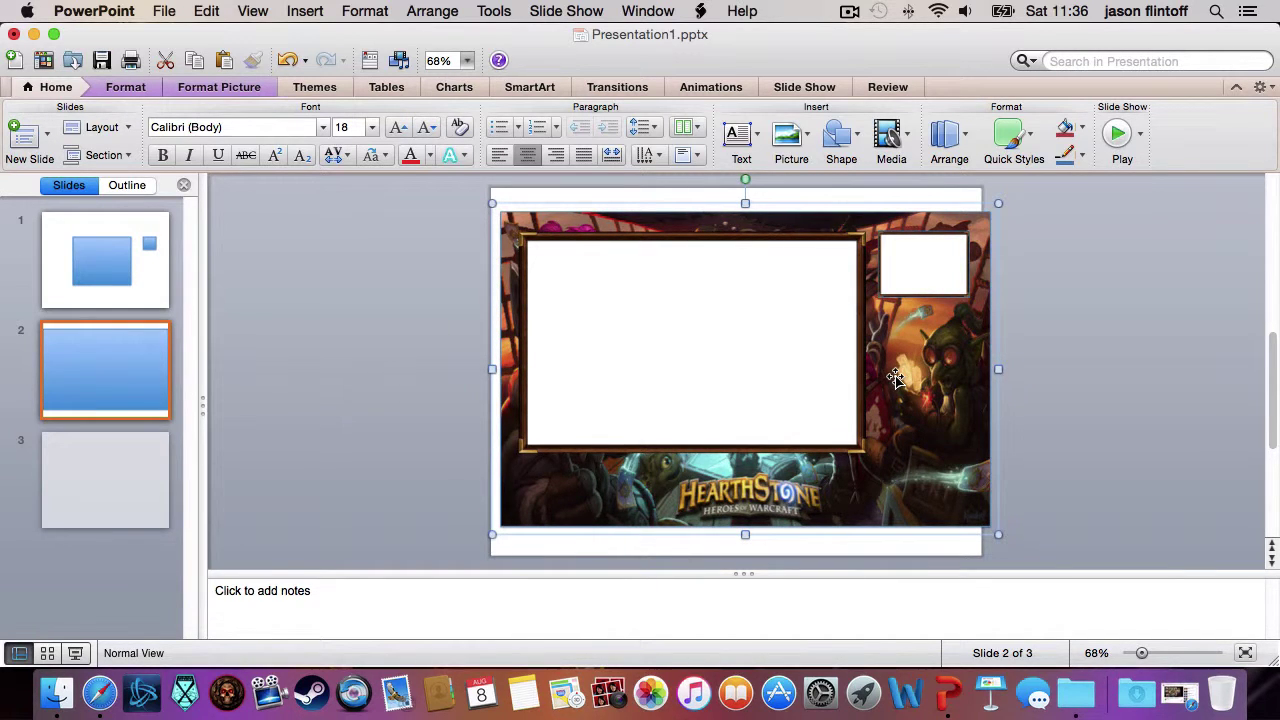
{"action": "key", "text": "Left"}
{"action": "key", "text": "Left"}
{"action": "key", "text": "Left"}
{"action": "key", "text": "Left"}
{"action": "key", "text": "Left"}
{"action": "key", "text": "Left"}
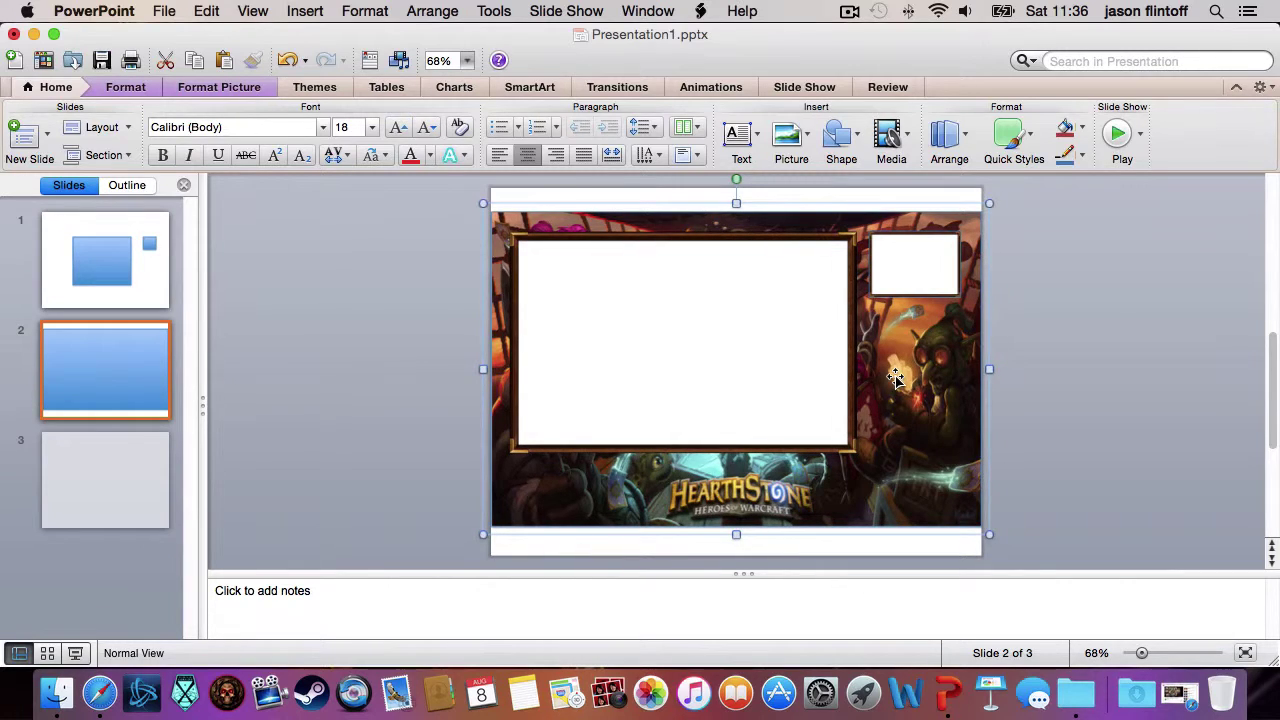
{"action": "key", "text": "Left"}
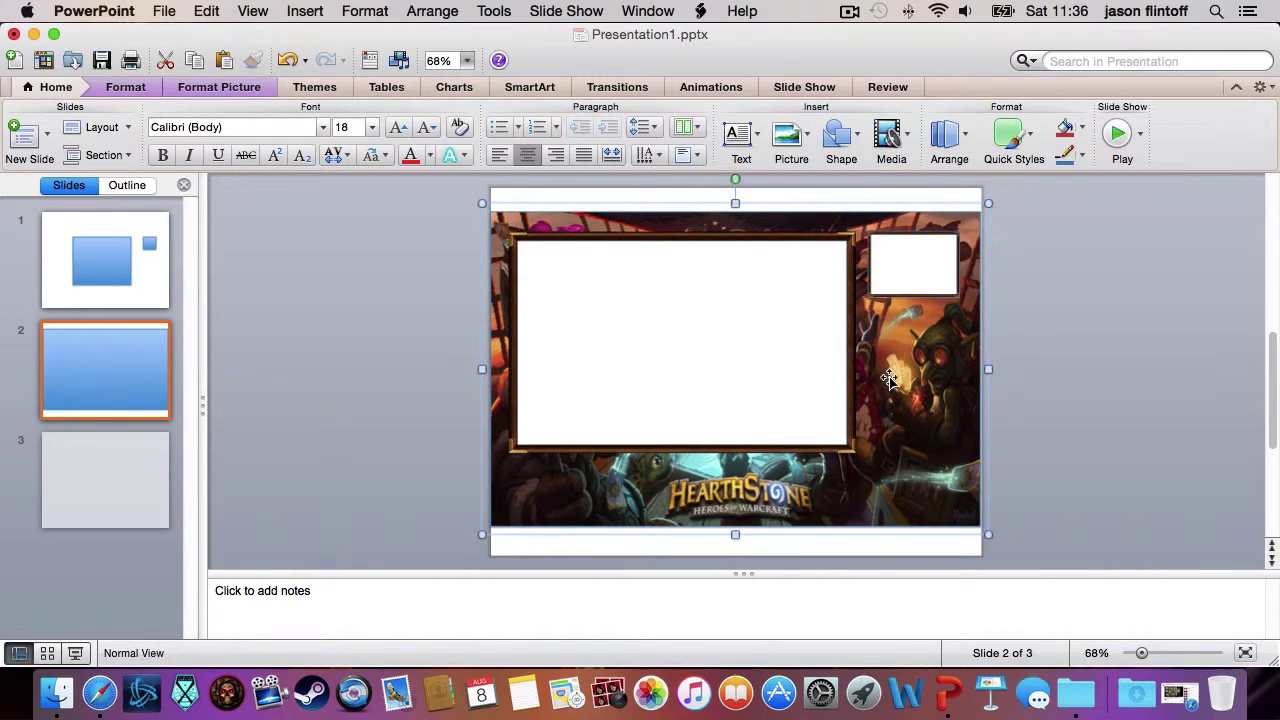
Step: Copy the logo from slide 3 onto slide 2's lower-left corner
{"action": "left_click", "coordinate": [123, 468]}
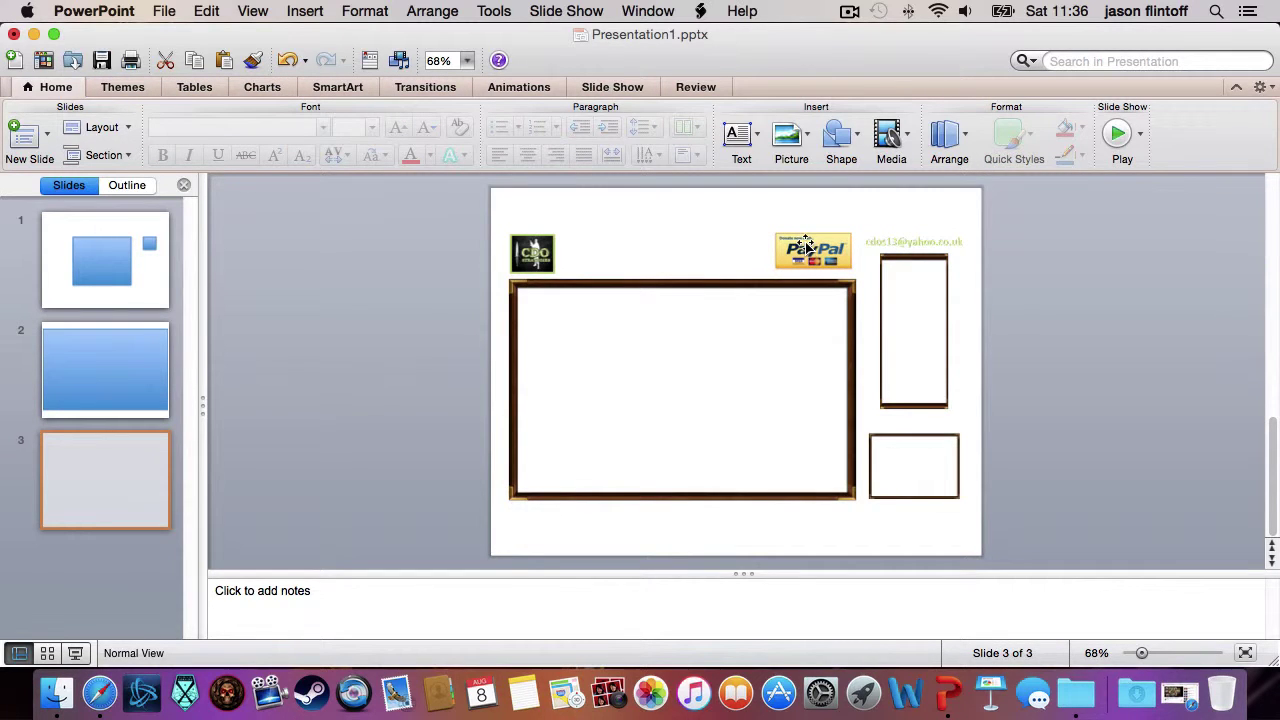
{"action": "left_click", "coordinate": [531, 251]}
{"action": "right_click", "coordinate": [529, 251]}
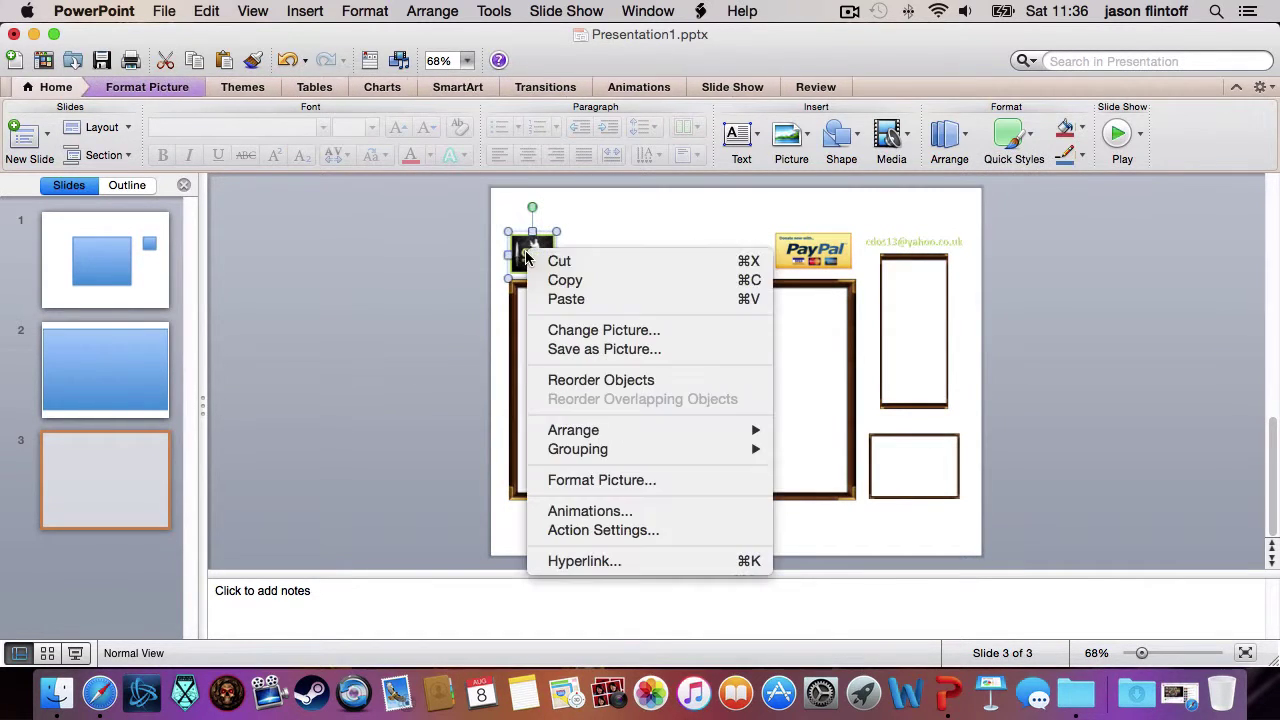
{"action": "left_click", "coordinate": [563, 280]}
{"action": "left_click", "coordinate": [71, 360]}
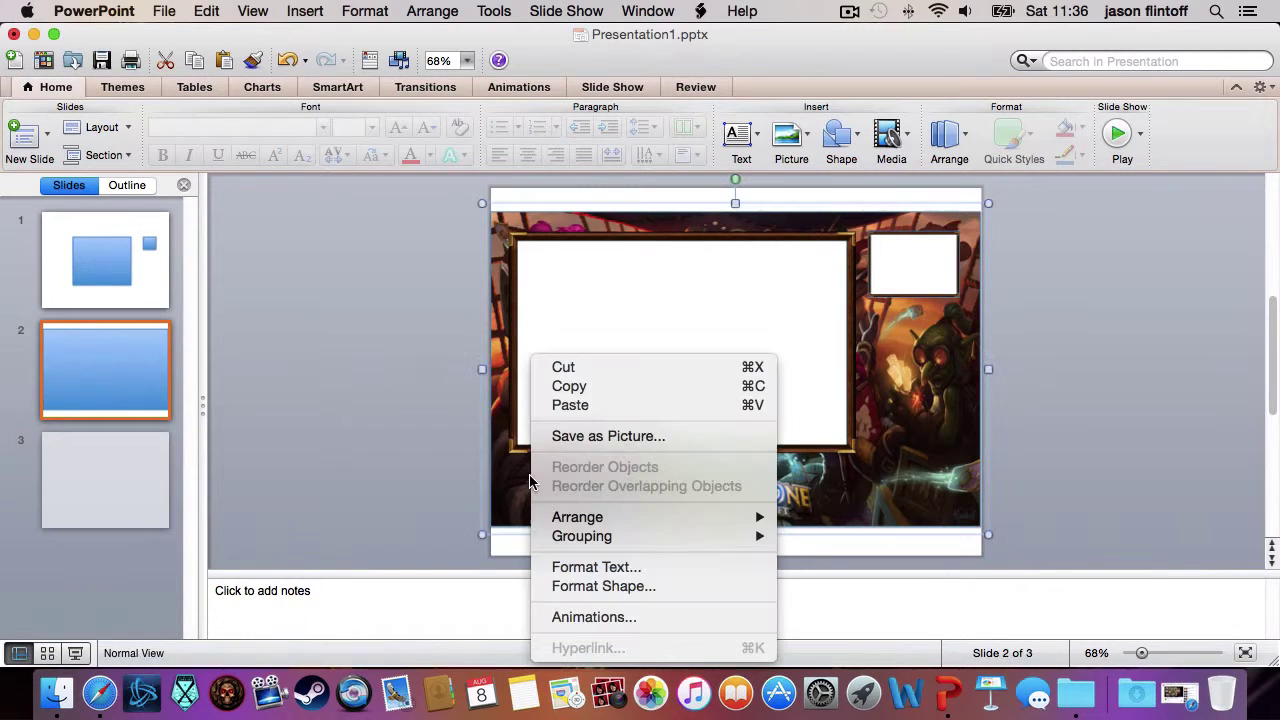
{"action": "right_click", "coordinate": [531, 357]}
{"action": "left_click", "coordinate": [559, 407]}
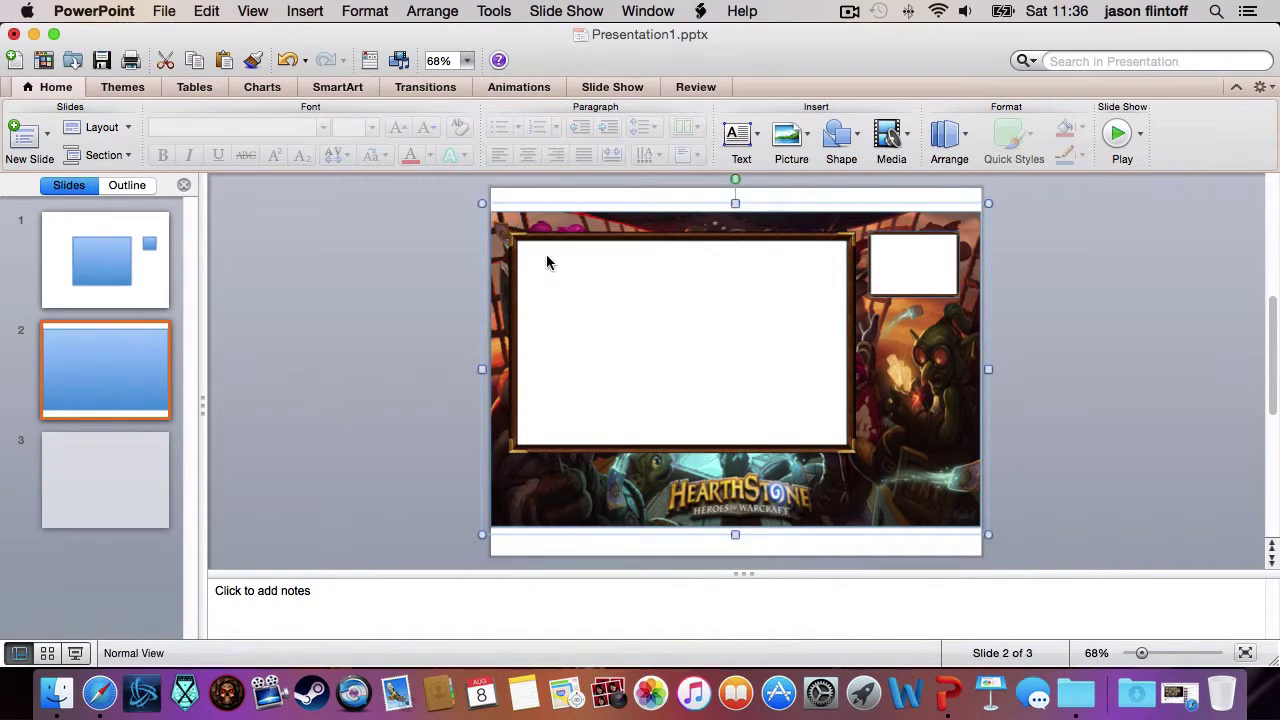
{"action": "left_click_drag", "start_coordinate": [540, 252], "coordinate": [531, 487]}
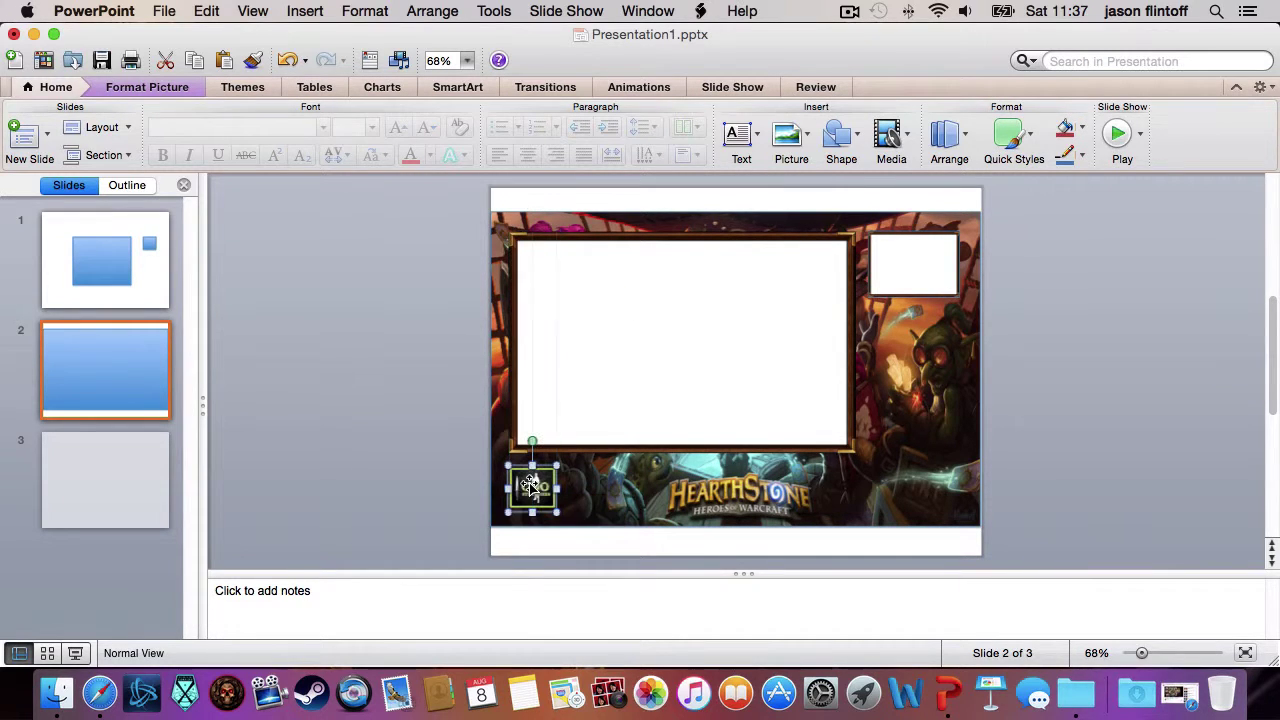
Step: Copy the PayPal badge from slide 3 onto slide 2's lower-right corner
{"action": "left_click", "coordinate": [87, 463]}
{"action": "left_click", "coordinate": [818, 250]}
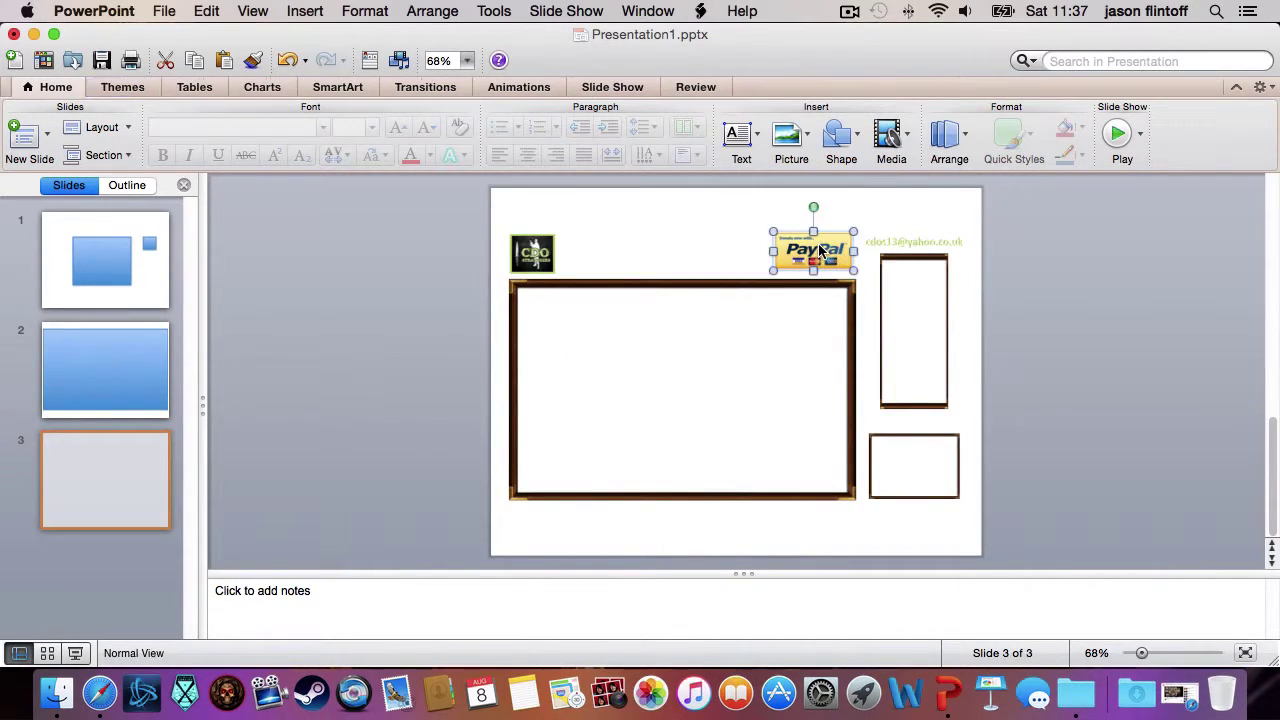
{"action": "right_click", "coordinate": [818, 250]}
{"action": "left_click", "coordinate": [866, 279]}
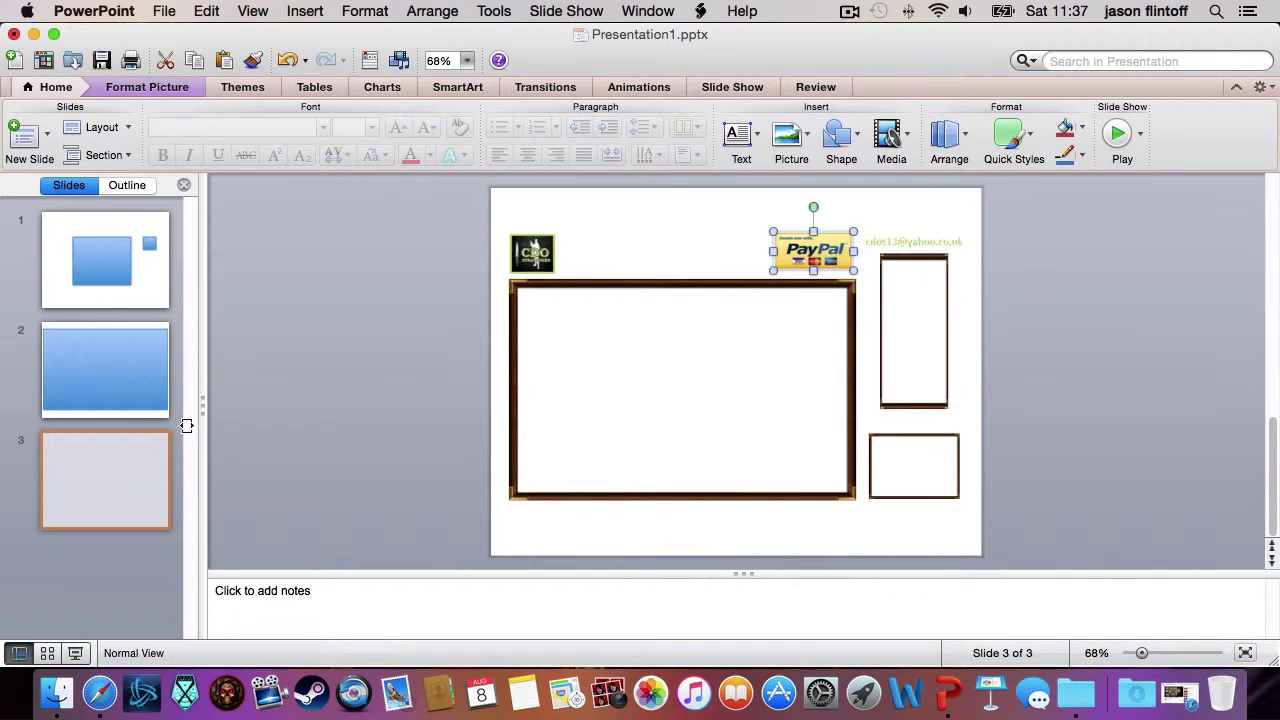
{"action": "left_click", "coordinate": [164, 382]}
{"action": "right_click", "coordinate": [852, 356]}
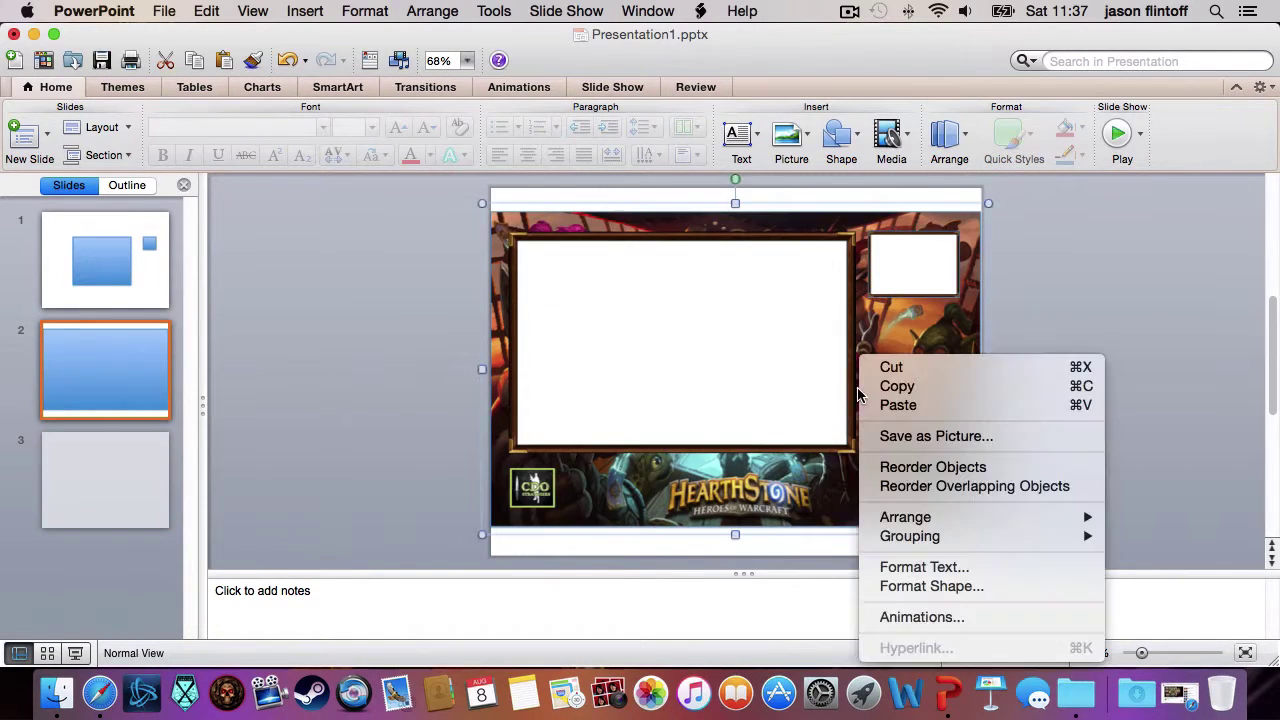
{"action": "left_click", "coordinate": [897, 405]}
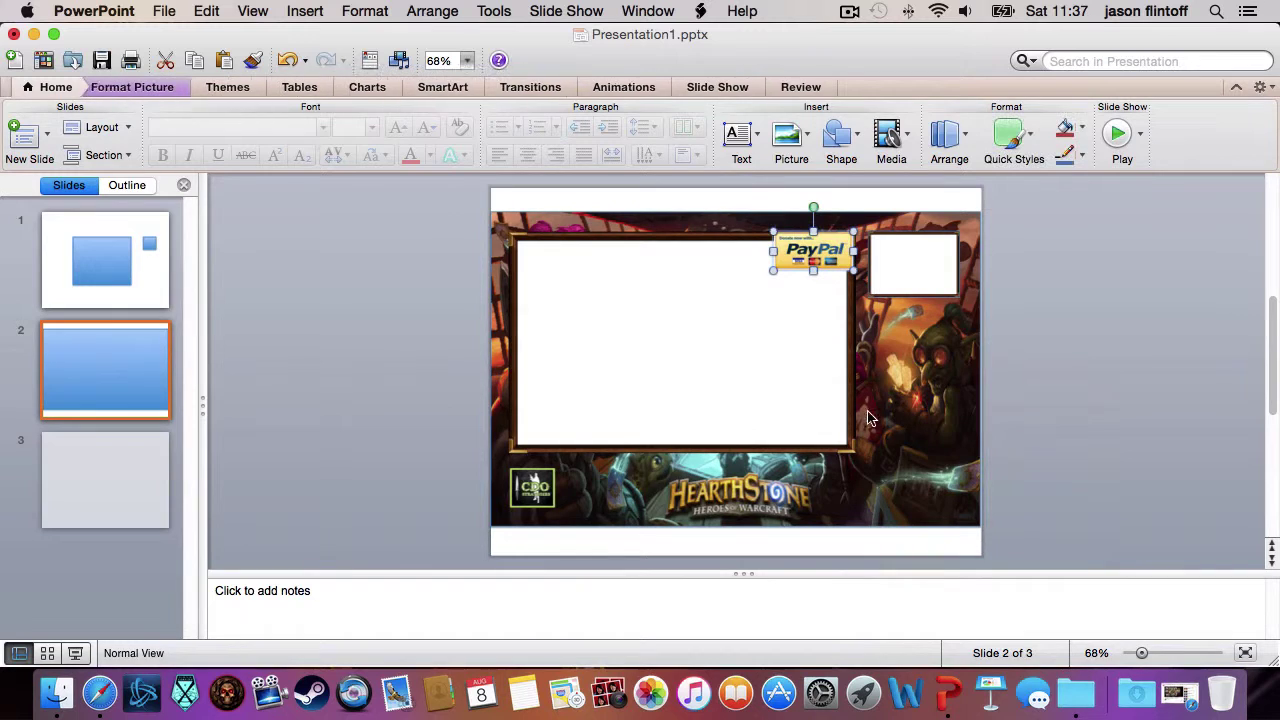
{"action": "left_click_drag", "start_coordinate": [812, 252], "coordinate": [922, 487]}
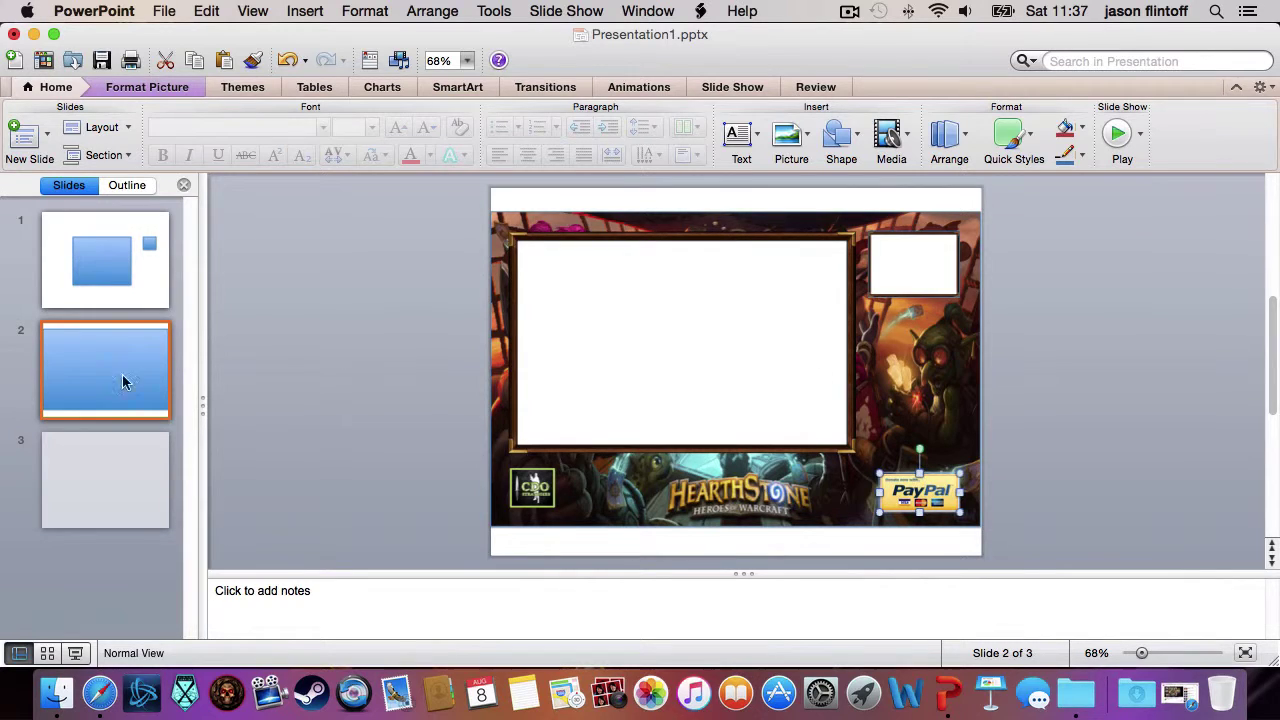
Step: Copy the e-mail address text box from slide 3
{"action": "left_click", "coordinate": [124, 462]}
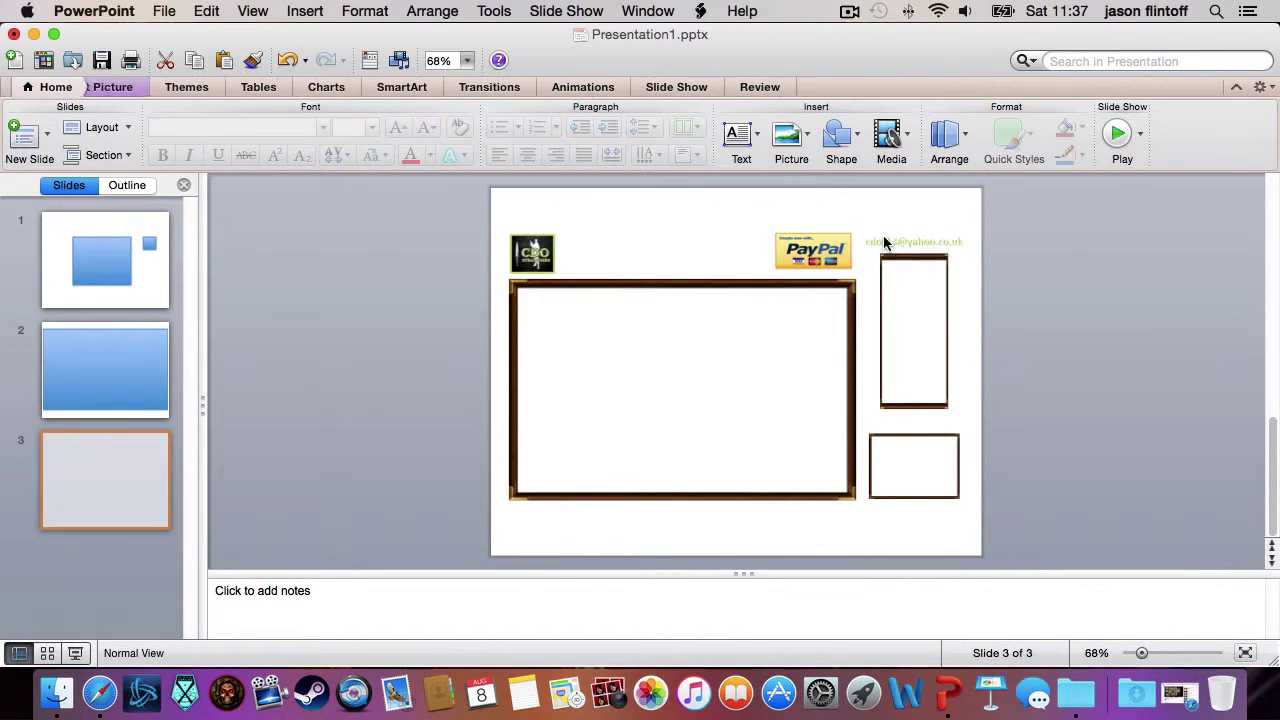
{"action": "left_click", "coordinate": [884, 242]}
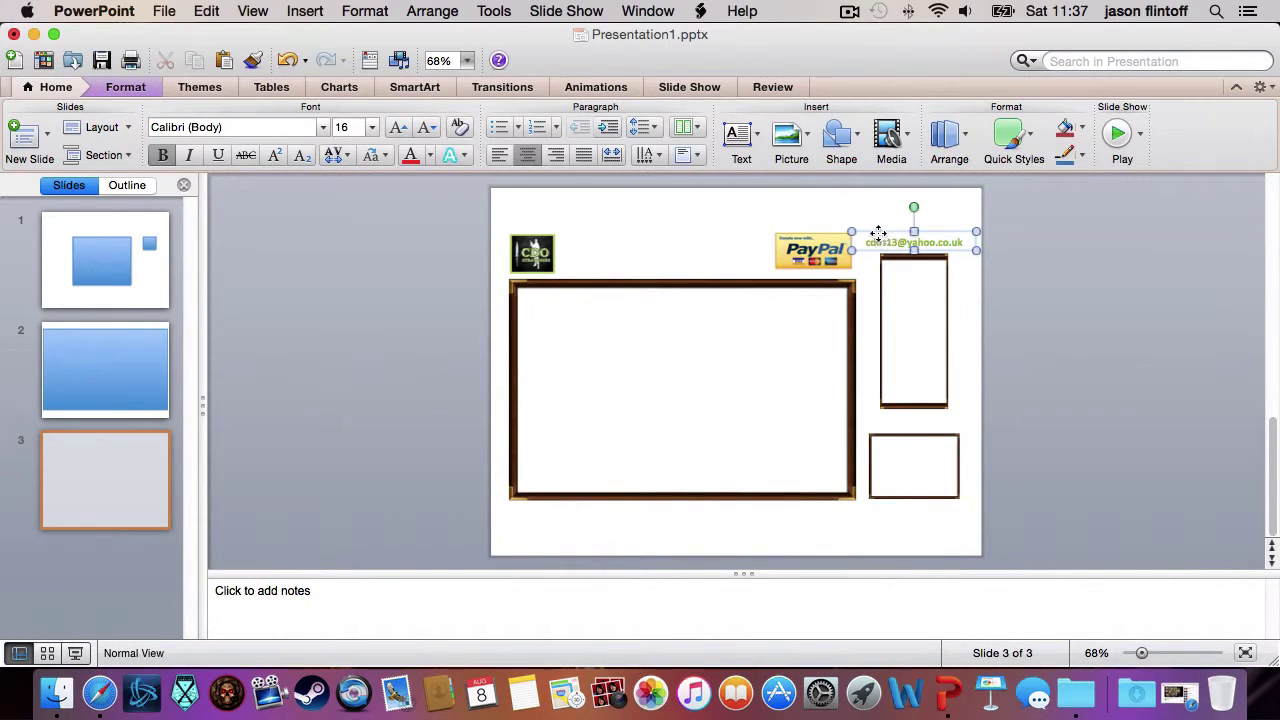
{"action": "right_click", "coordinate": [878, 233]}
{"action": "left_click", "coordinate": [914, 260]}
{"action": "left_click", "coordinate": [160, 462]}
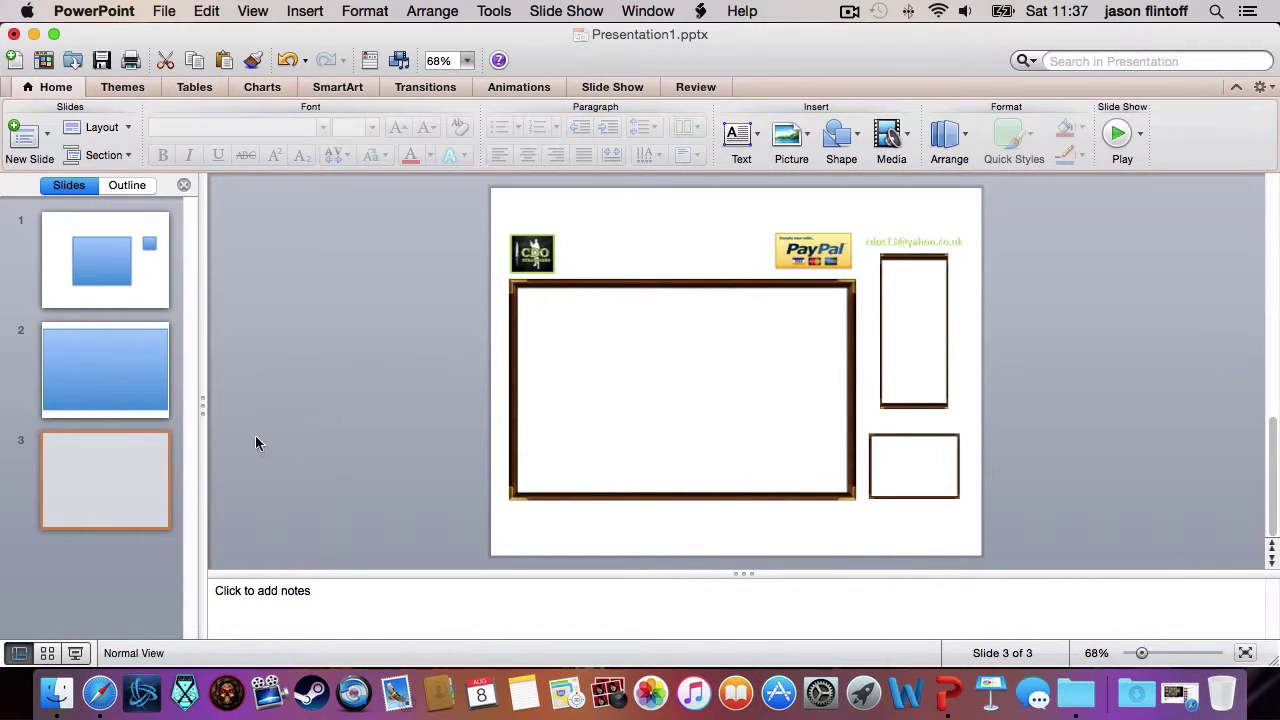
Step: Paste the e-mail text onto slide 2 and position it just above the PayPal badge
{"action": "left_click", "coordinate": [127, 364]}
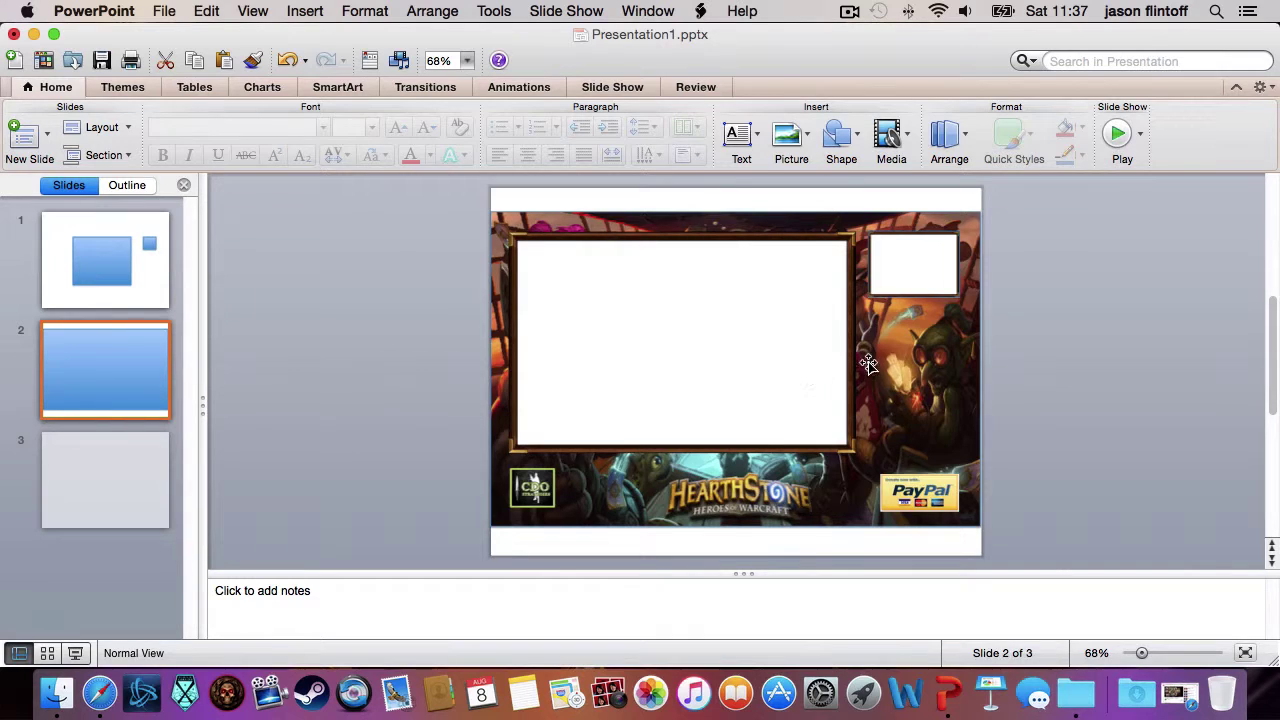
{"action": "right_click", "coordinate": [868, 363]}
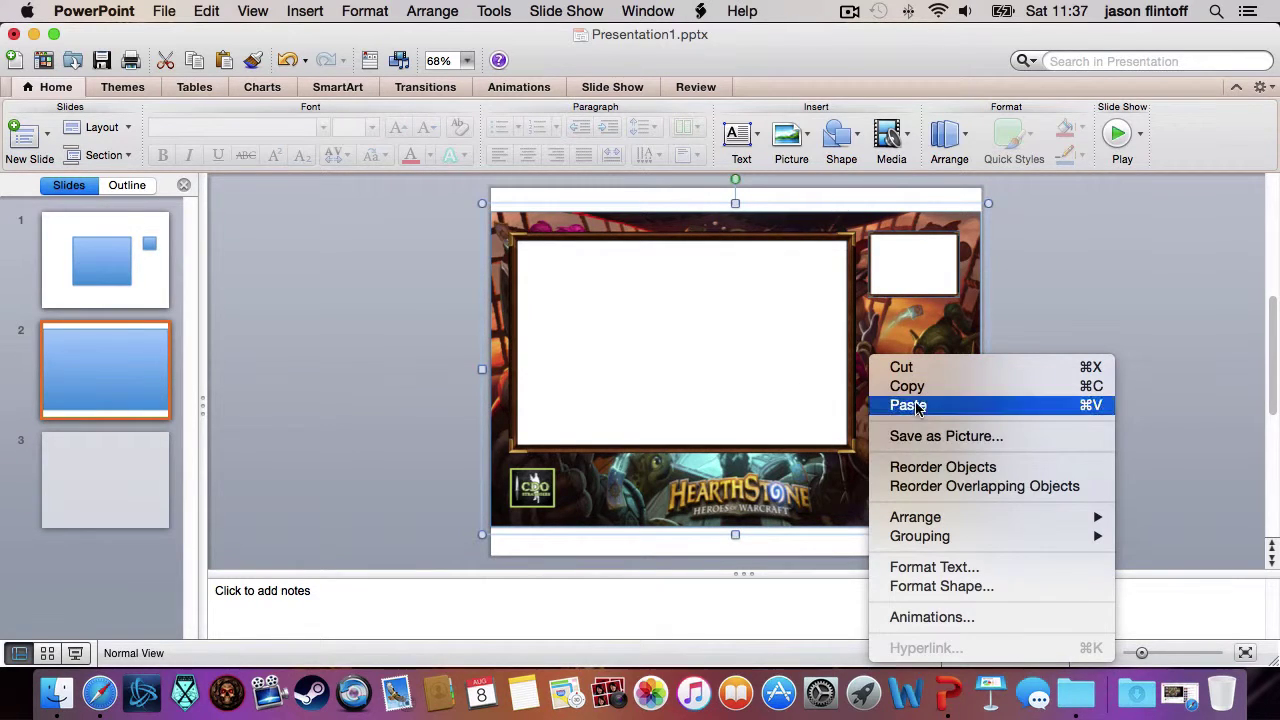
{"action": "left_click", "coordinate": [912, 405]}
{"action": "left_click", "coordinate": [914, 240]}
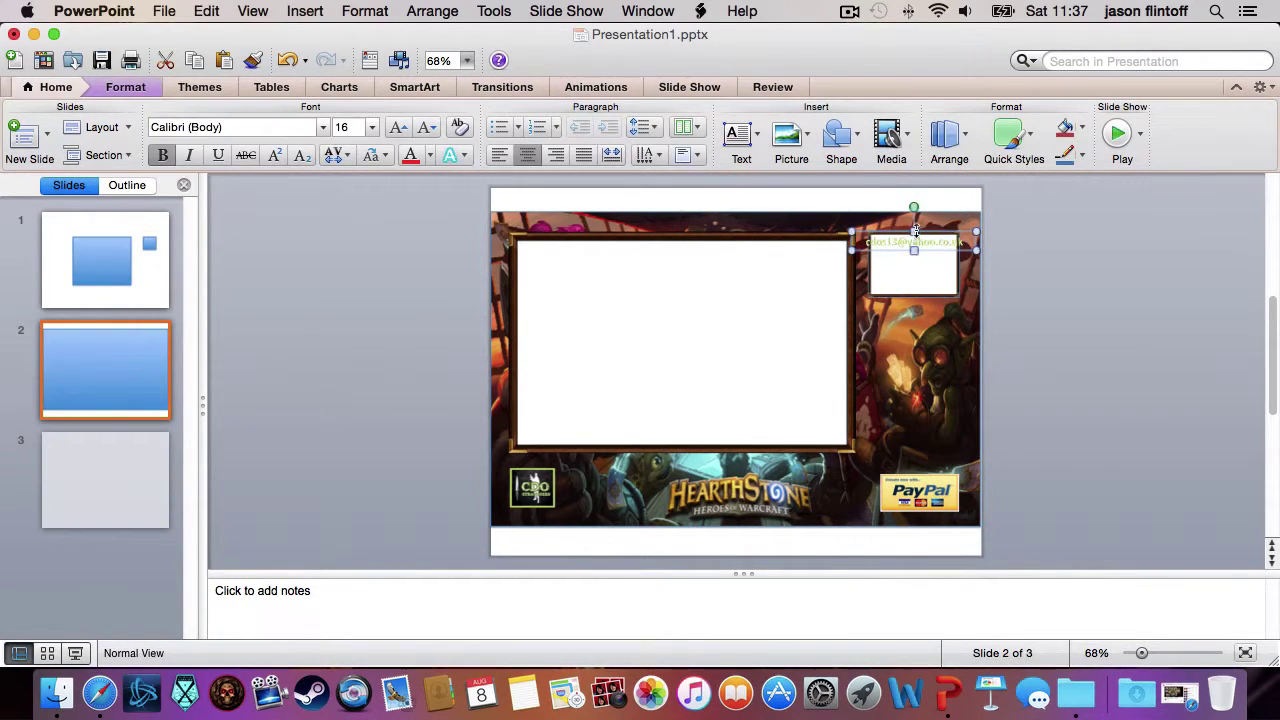
{"action": "left_click_drag", "start_coordinate": [890, 232], "coordinate": [902, 441]}
{"action": "left_click", "coordinate": [1098, 414]}
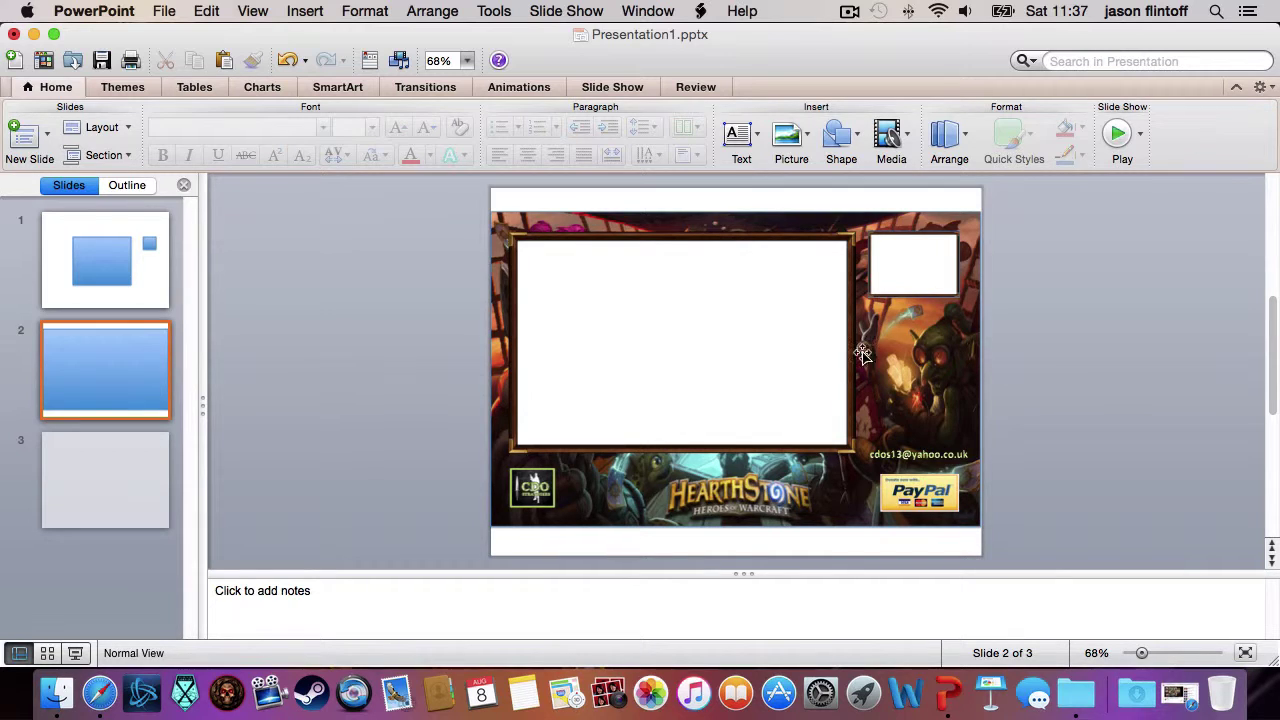
{"action": "left_click", "coordinate": [154, 482]}
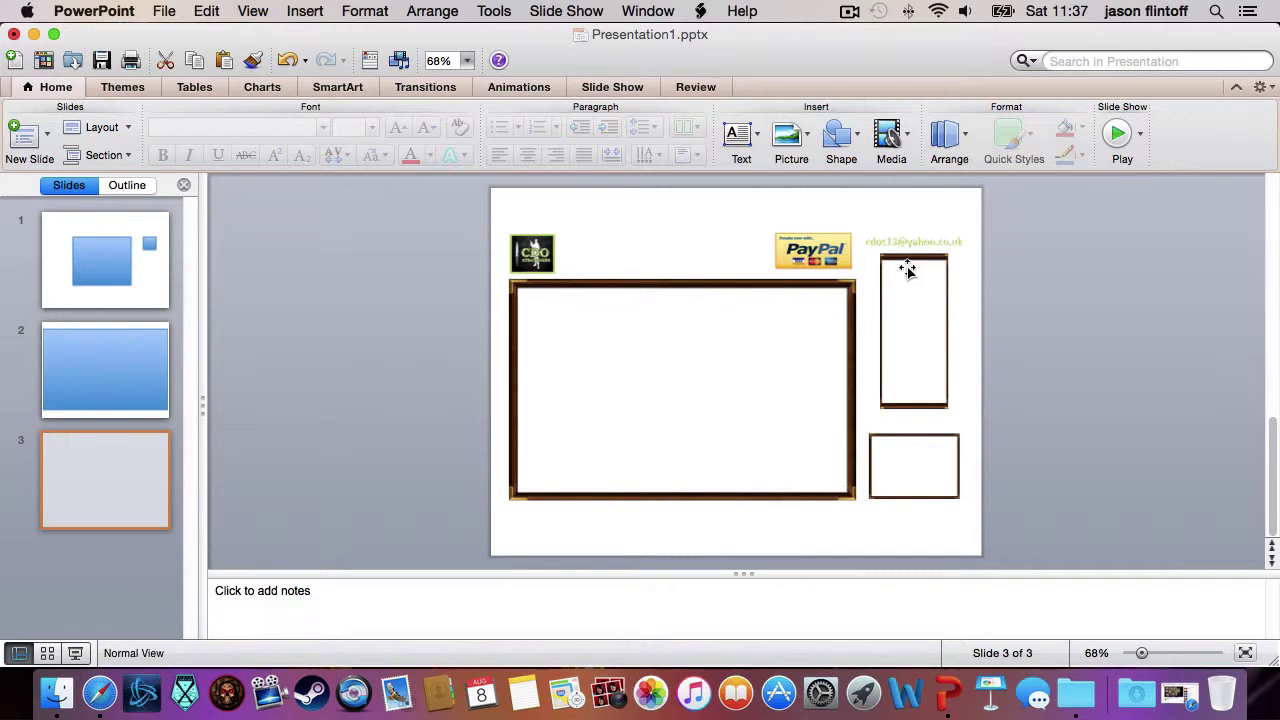
{"action": "left_click", "coordinate": [85, 381]}
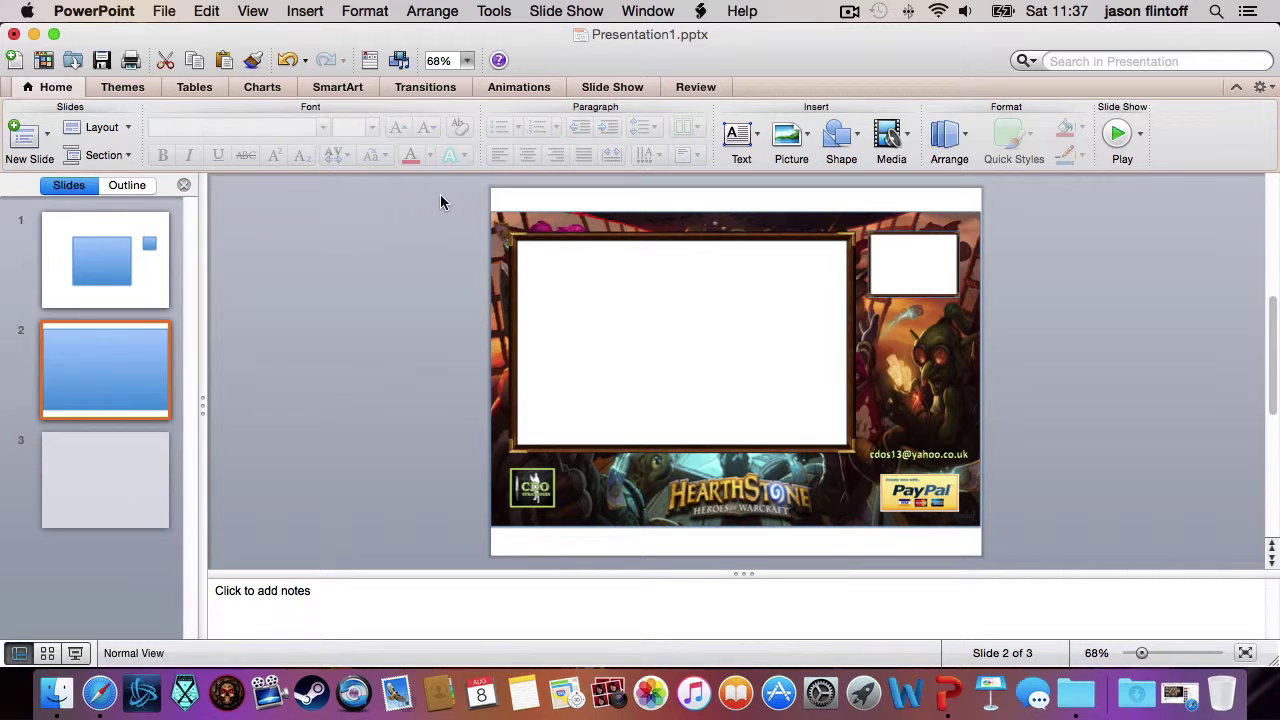
Step: Select every object on the Hearthstone slide and group them into one
{"action": "left_click_drag", "start_coordinate": [440, 196], "coordinate": [1048, 550]}
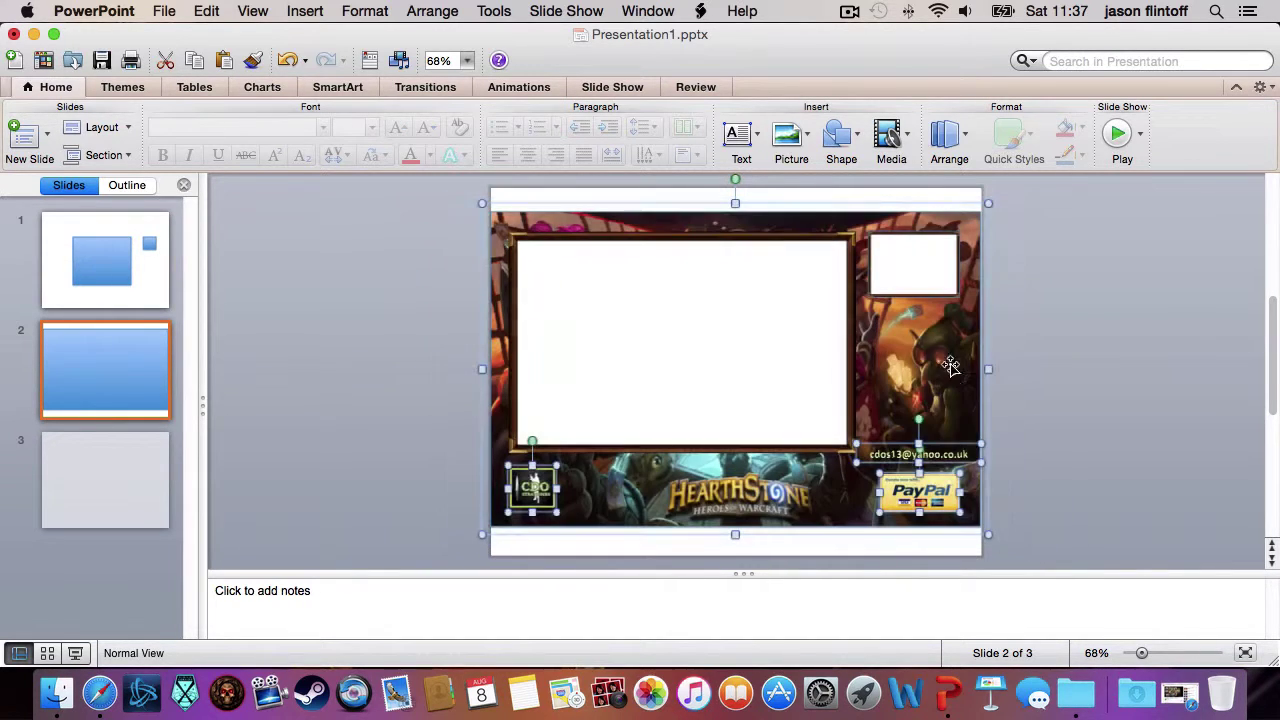
{"action": "right_click", "coordinate": [900, 341]}
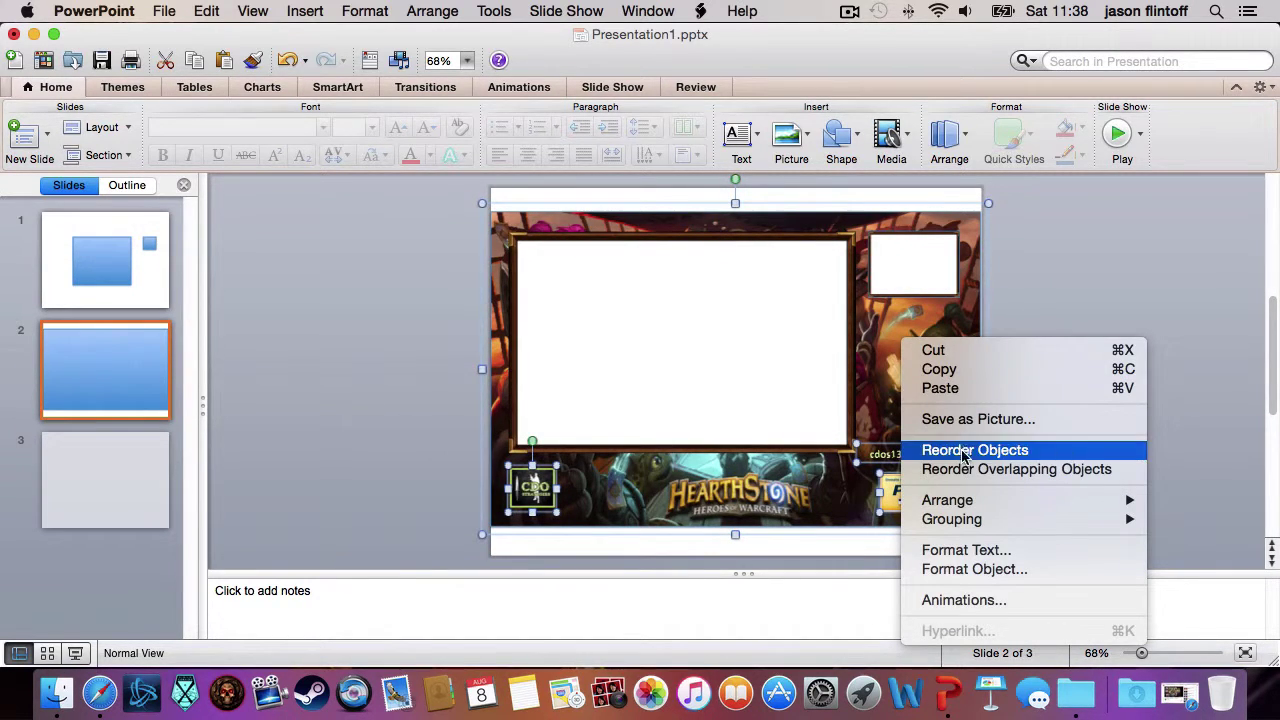
{"action": "mouse_move", "coordinate": [965, 518]}
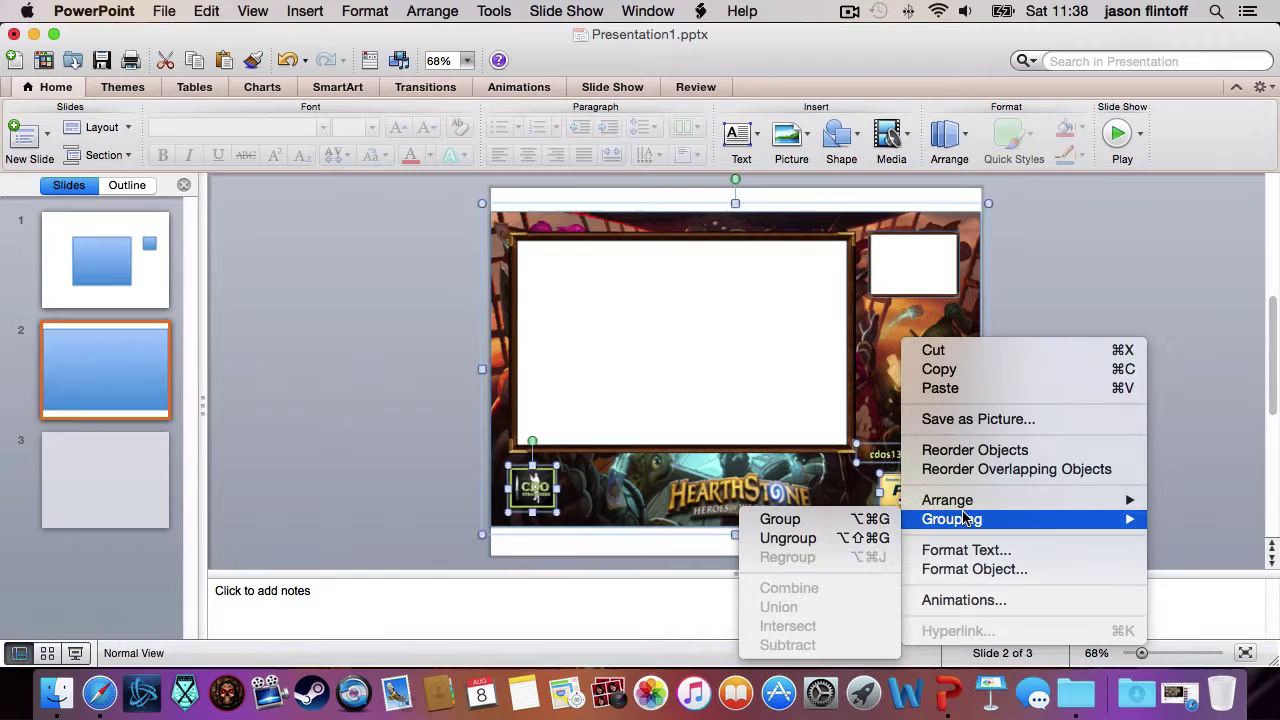
{"action": "left_click", "coordinate": [842, 518]}
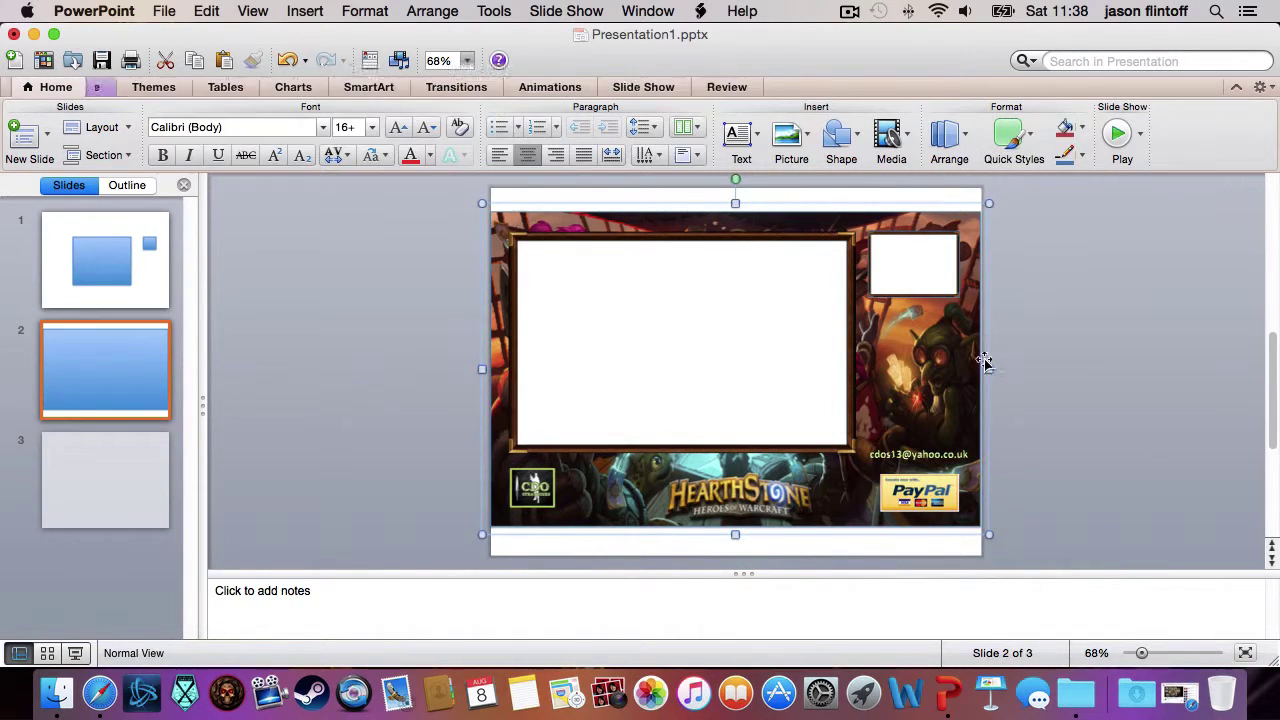
Step: Save the grouped overlay as a picture named Untitled.png
{"action": "right_click", "coordinate": [896, 333]}
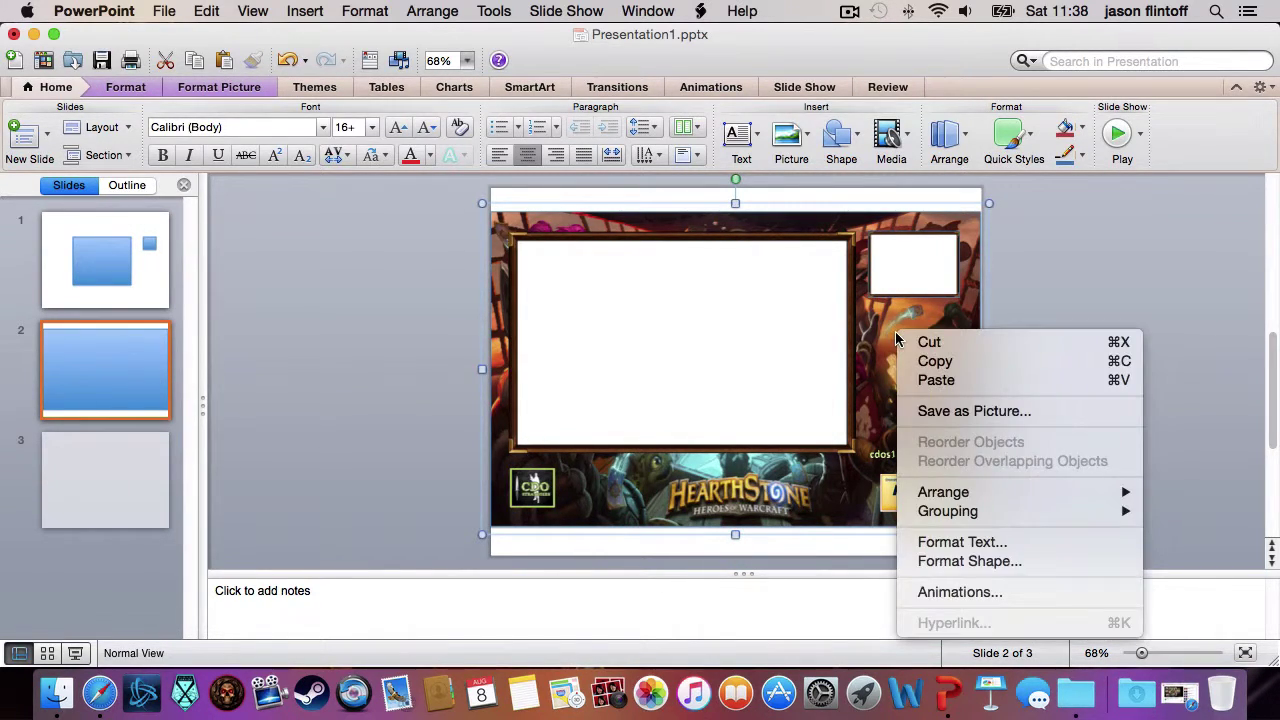
{"action": "left_click", "coordinate": [929, 415]}
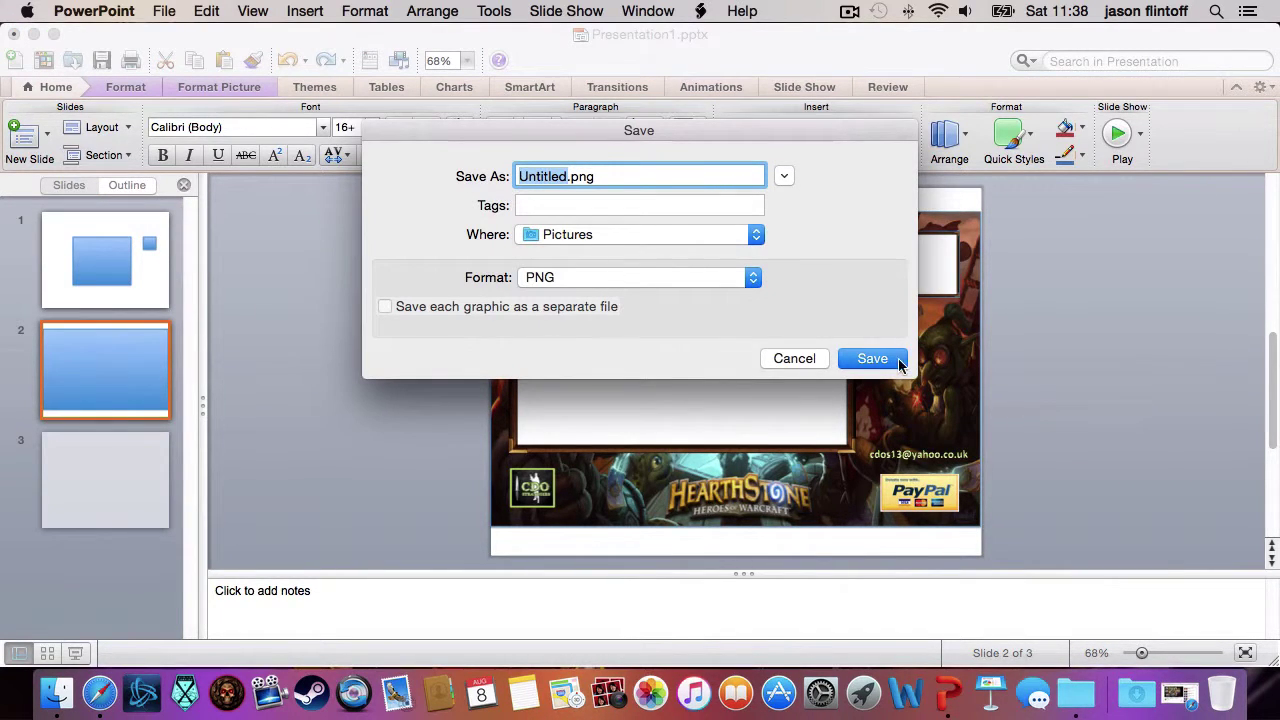
{"action": "left_click", "coordinate": [872, 358]}
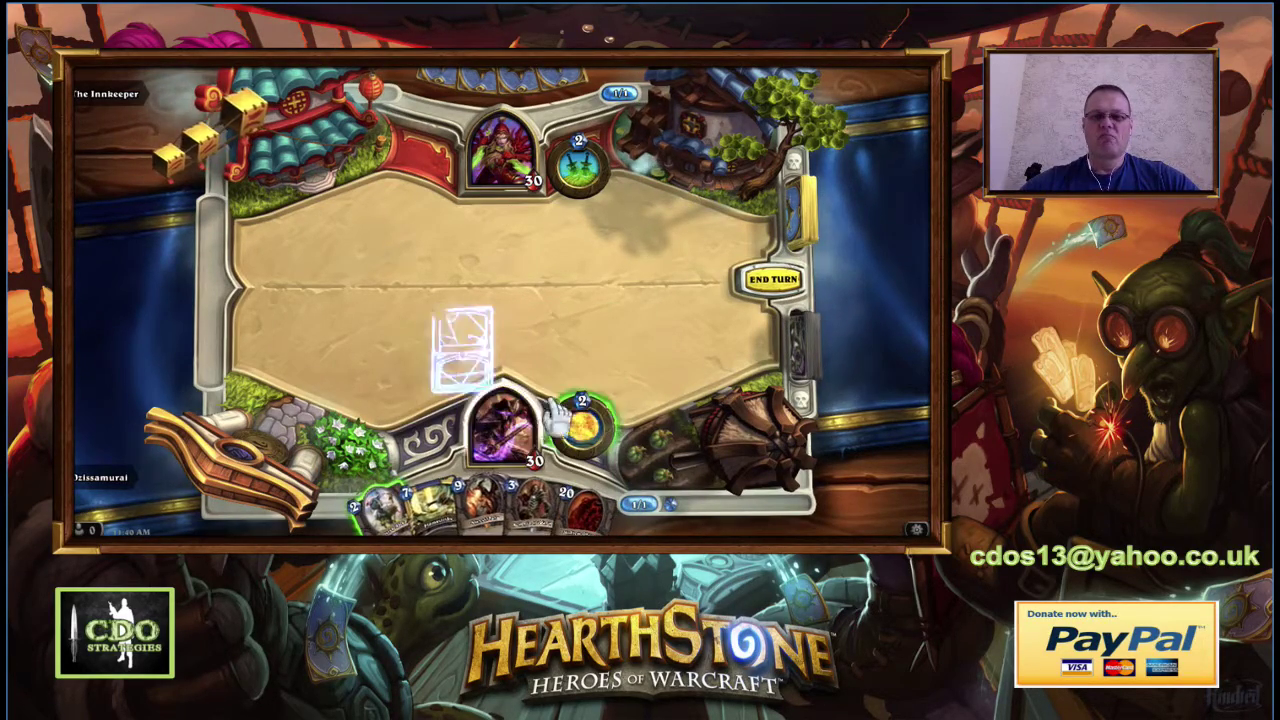
Step: Fire the Fireblast hero power at the enemy hero and end the turn
{"action": "left_click", "coordinate": [578, 432]}
{"action": "left_click", "coordinate": [502, 165]}
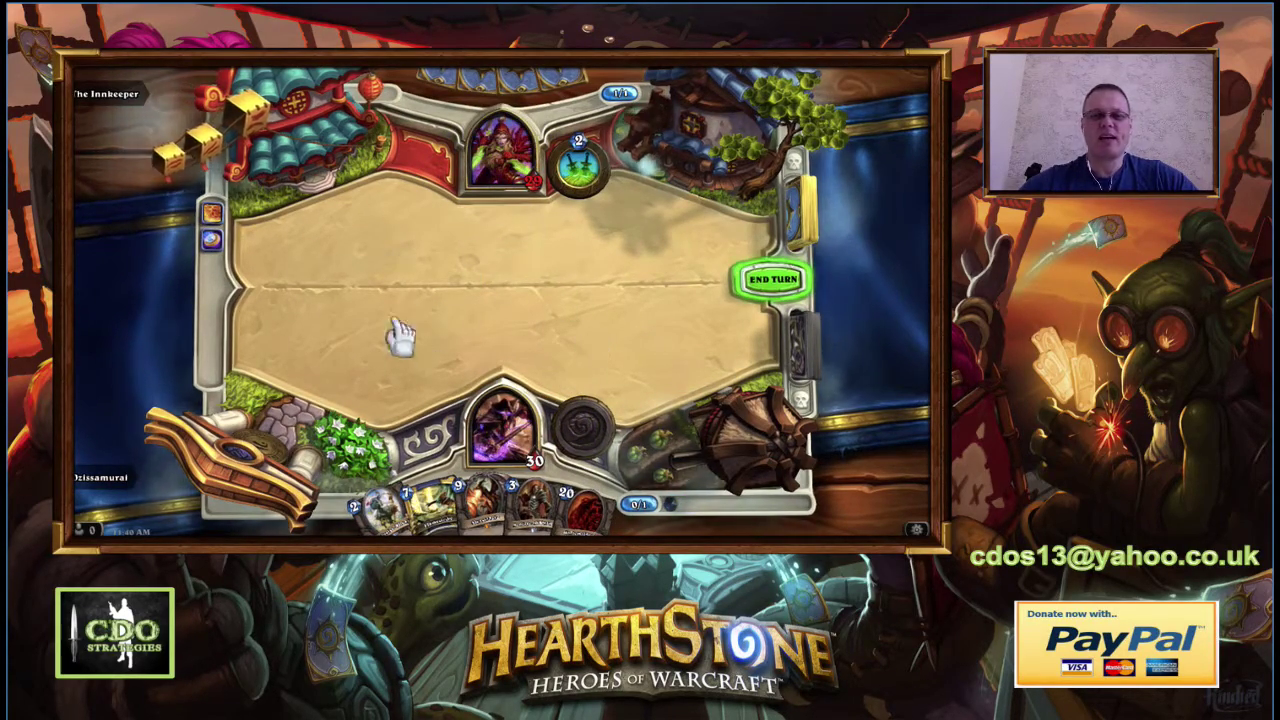
{"action": "left_click", "coordinate": [773, 279]}
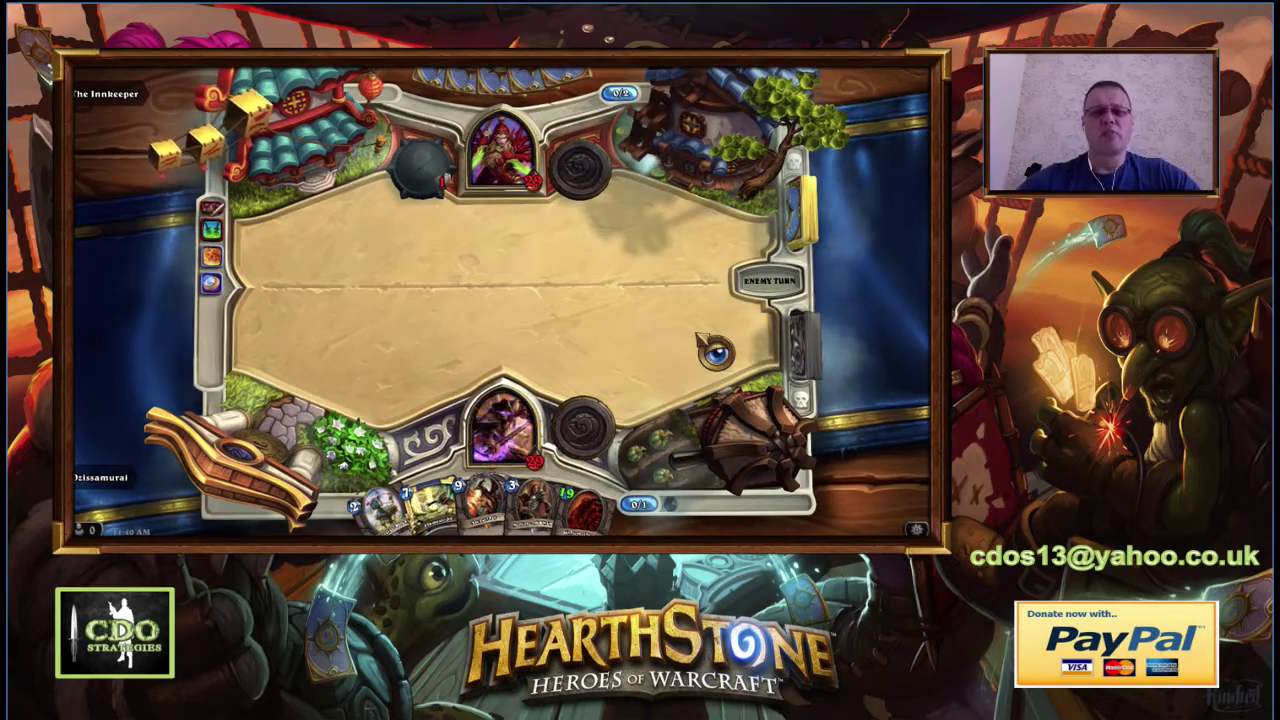
Step: Play Duplicate and a 2-cost card, end the turn, then play Acolyte of Pain
{"action": "left_click_drag", "start_coordinate": [560, 505], "coordinate": [703, 352]}
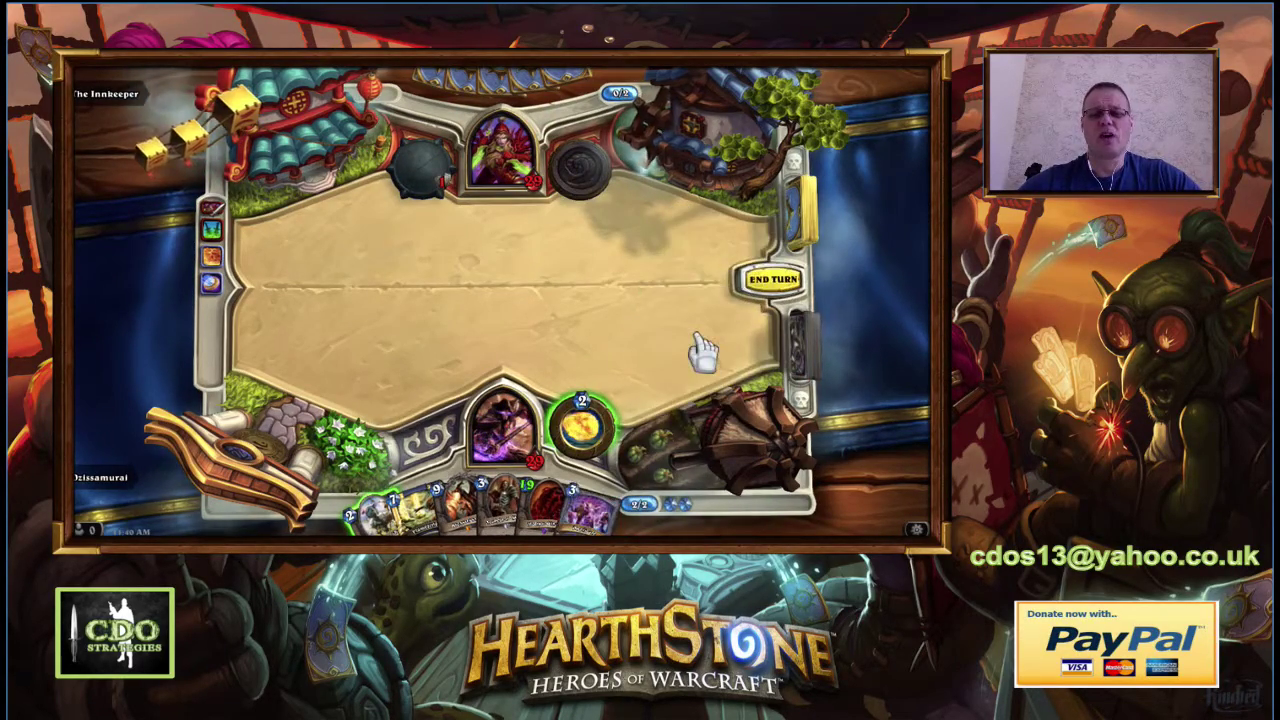
{"action": "left_click_drag", "start_coordinate": [395, 520], "coordinate": [515, 335]}
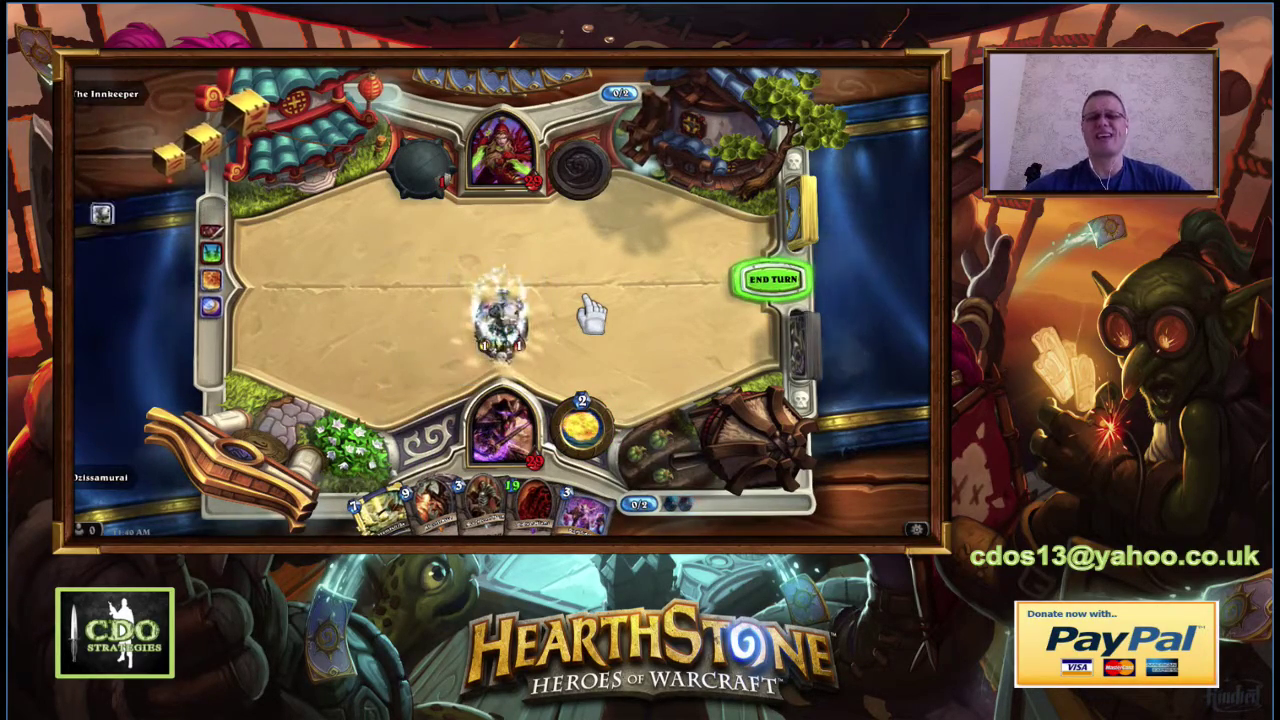
{"action": "left_click", "coordinate": [770, 280]}
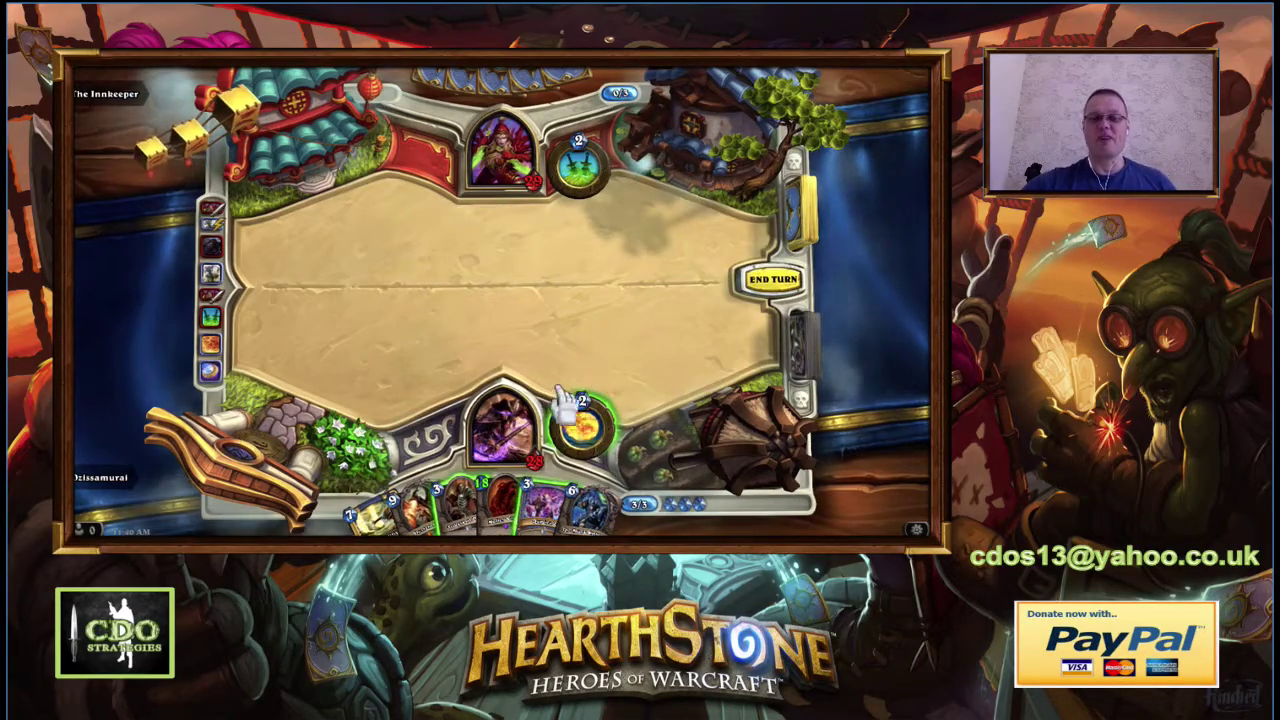
{"action": "left_click_drag", "start_coordinate": [457, 509], "coordinate": [498, 305]}
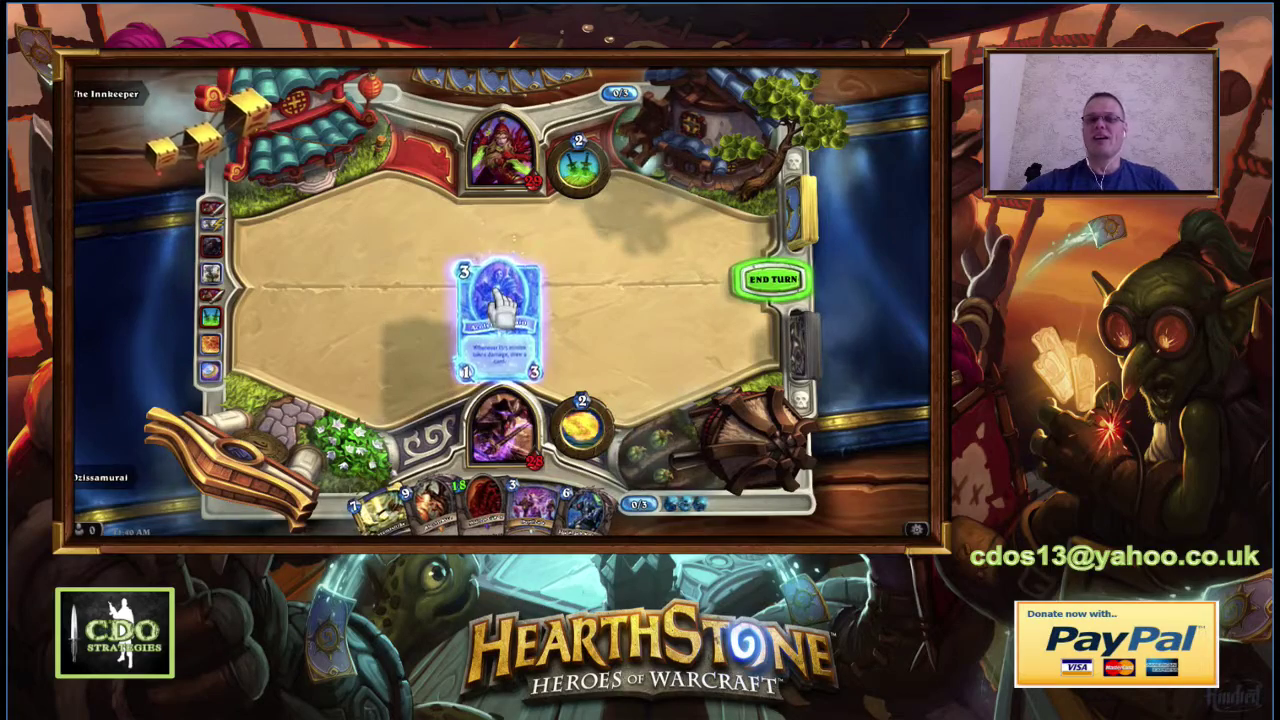